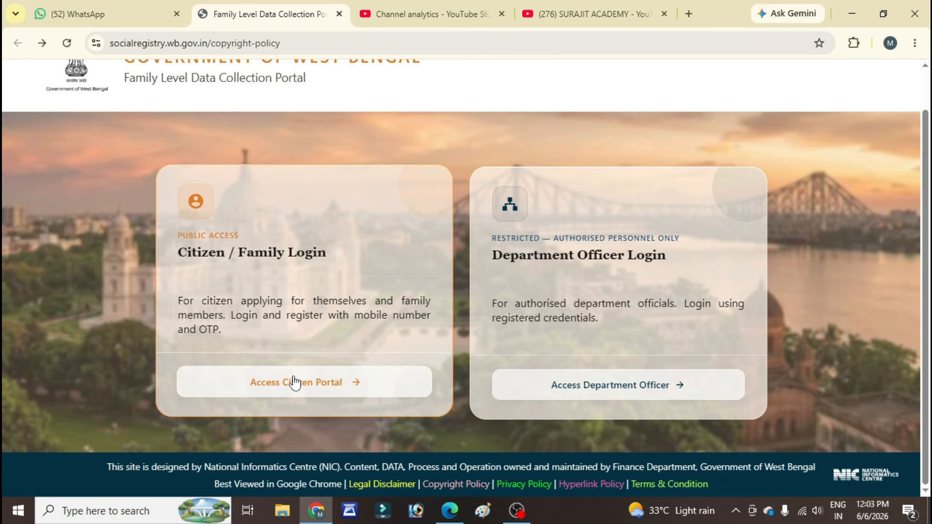
Step: Open the citizen portal's applicant login and select 24 PARAGANAS SOUTH as the district
left_click(311, 390)
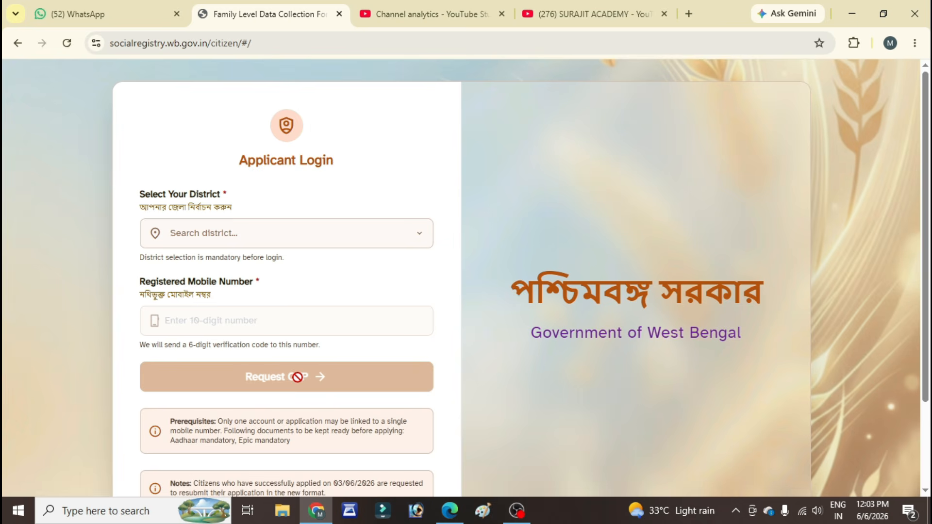
scroll(297, 377, "down", 3)
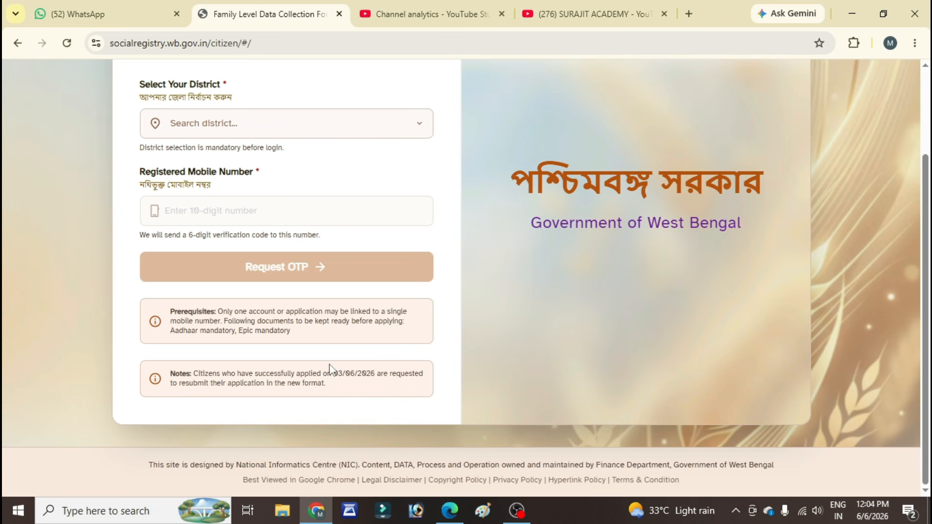
scroll(329, 370, "up", 1)
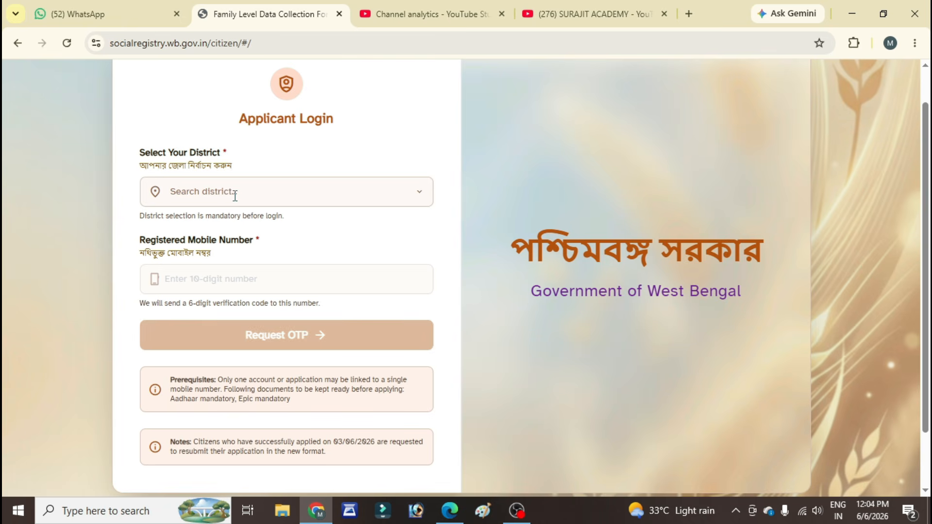
left_click(278, 191)
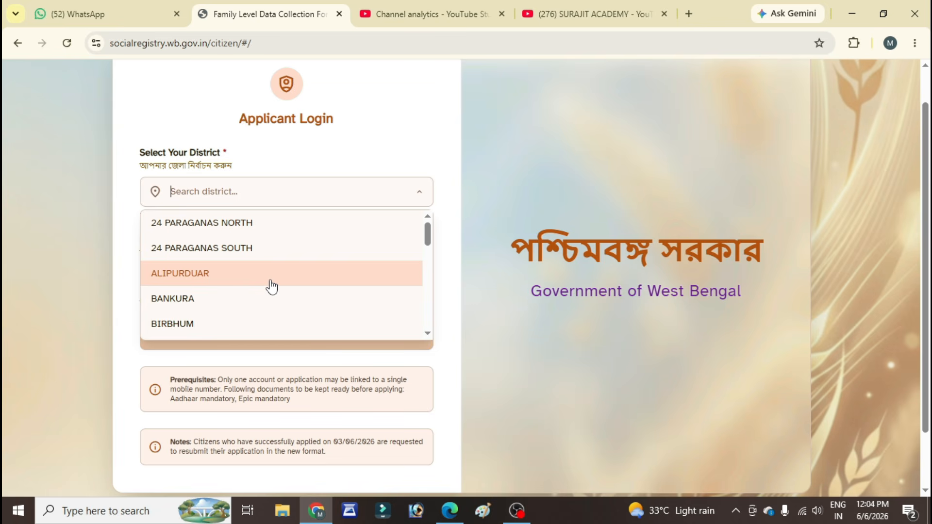
left_click(239, 247)
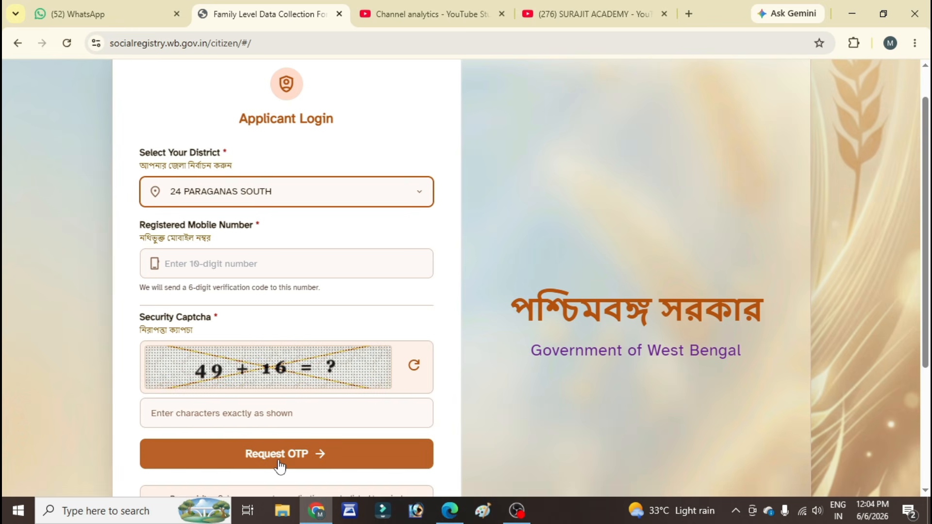
scroll(278, 437, "down", 3)
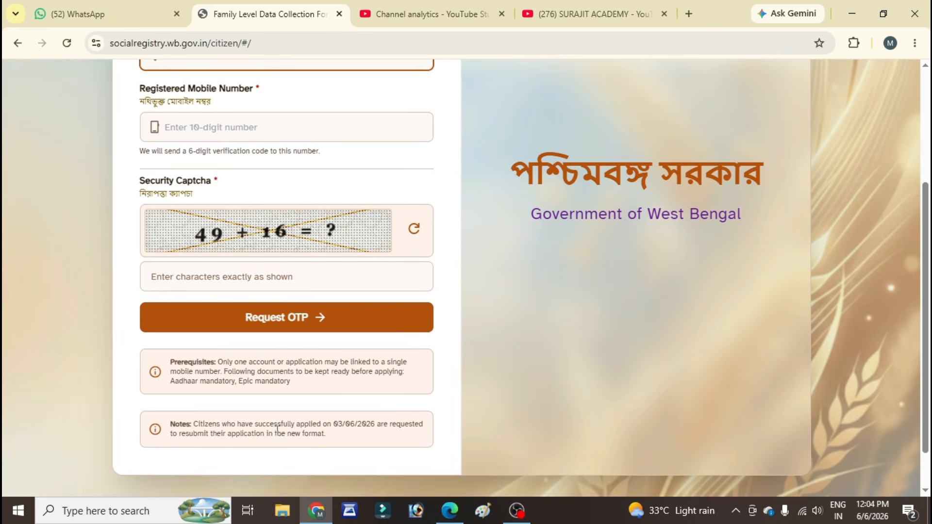
scroll(278, 430, "up", 3)
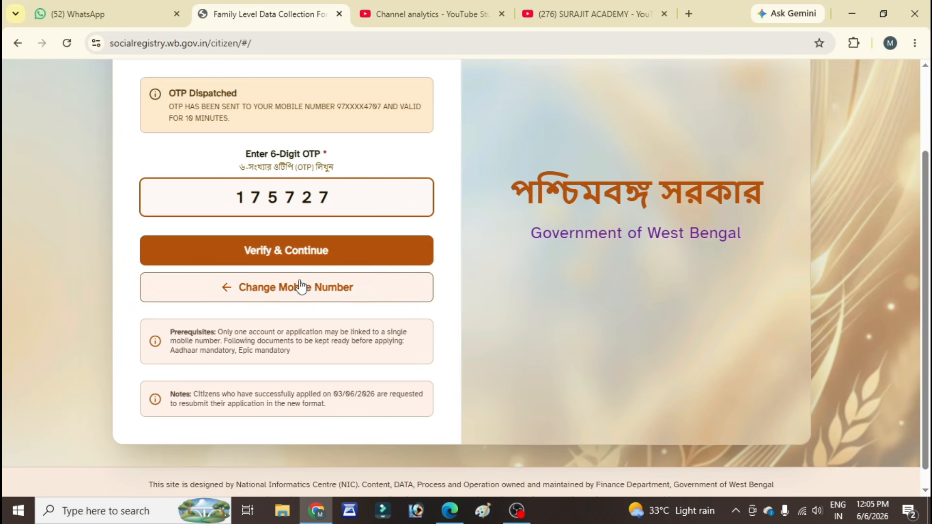
Step: Submit the entered OTP to sign in and look over the blank Basic Info form
left_click(268, 251)
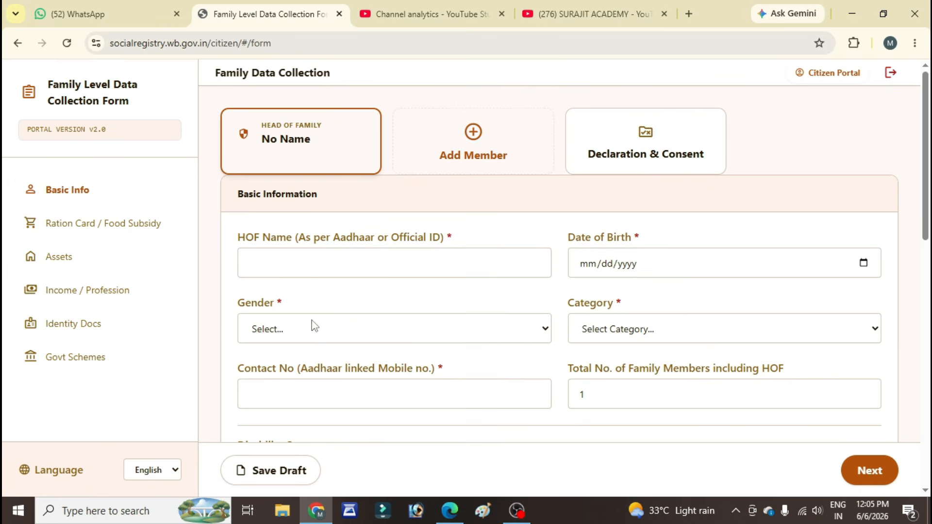
scroll(288, 303, "down", 1)
scroll(288, 301, "down", 1)
scroll(272, 262, "up", 1)
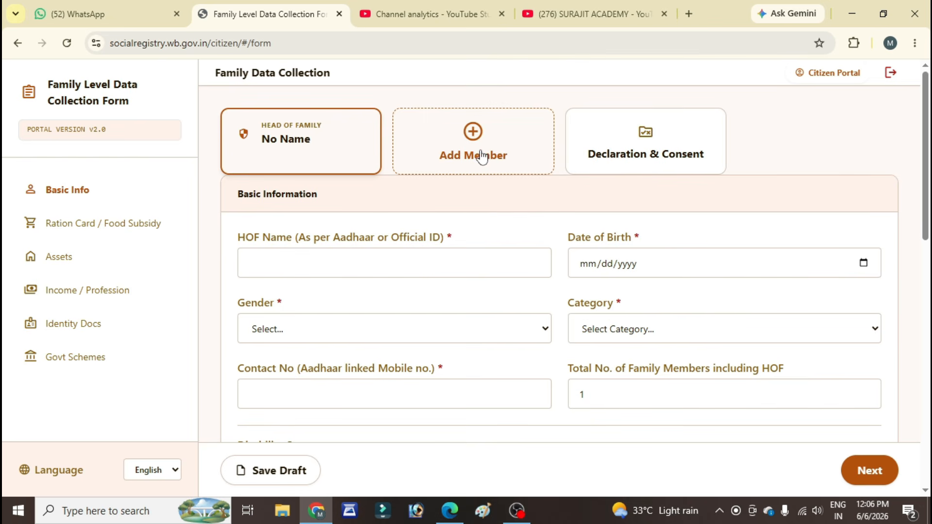
Step: Add family member entries beside the head of family and remove the extras, keeping only Member 2 and Member 3
left_click(481, 156)
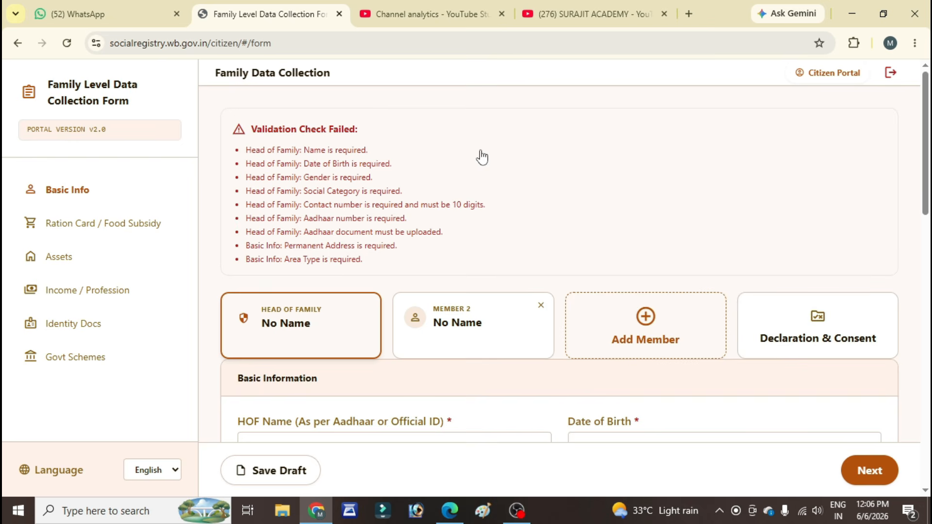
left_click(676, 354)
left_click(781, 328)
scroll(453, 357, "down", 3)
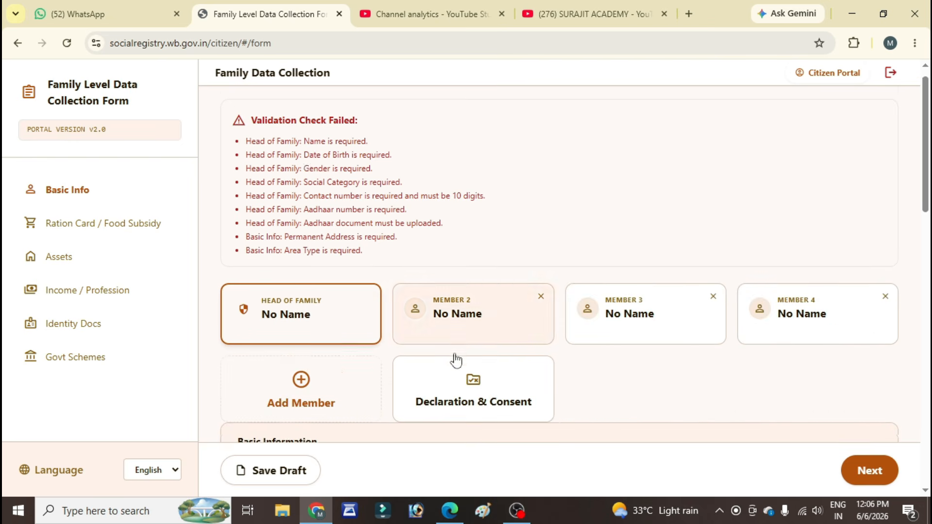
left_click(366, 280)
left_click(482, 347)
left_click(669, 377)
scroll(682, 384, "down", 3)
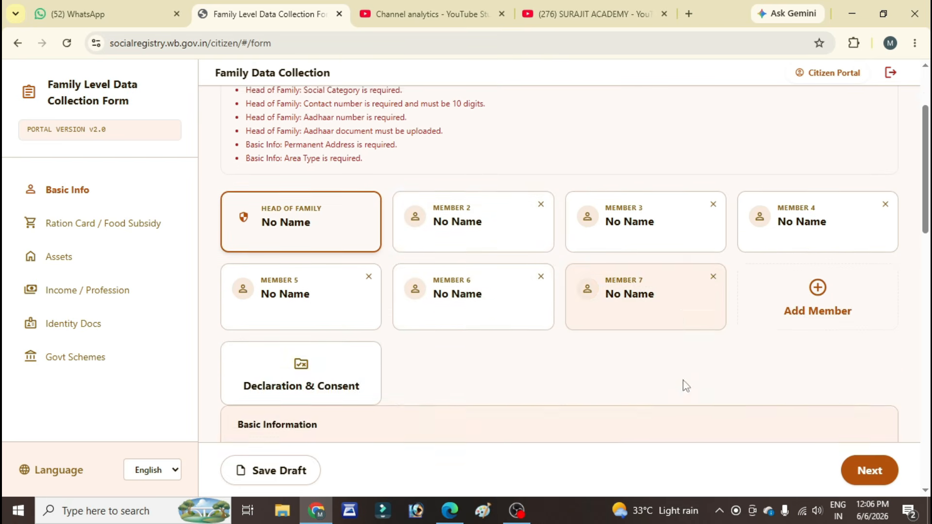
left_click(787, 278)
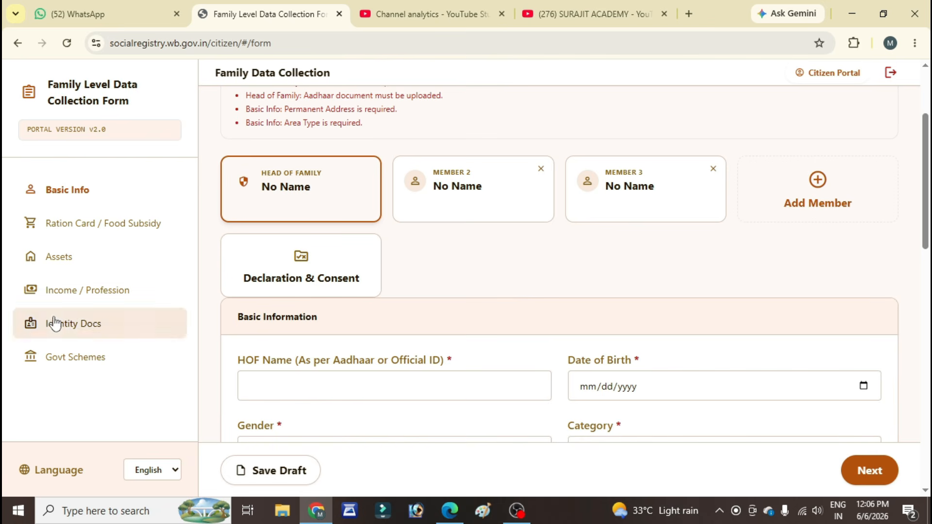
Step: Set the head of family's gender to Male and category to UR (Unreserved Category)
scroll(289, 321, "down", 3)
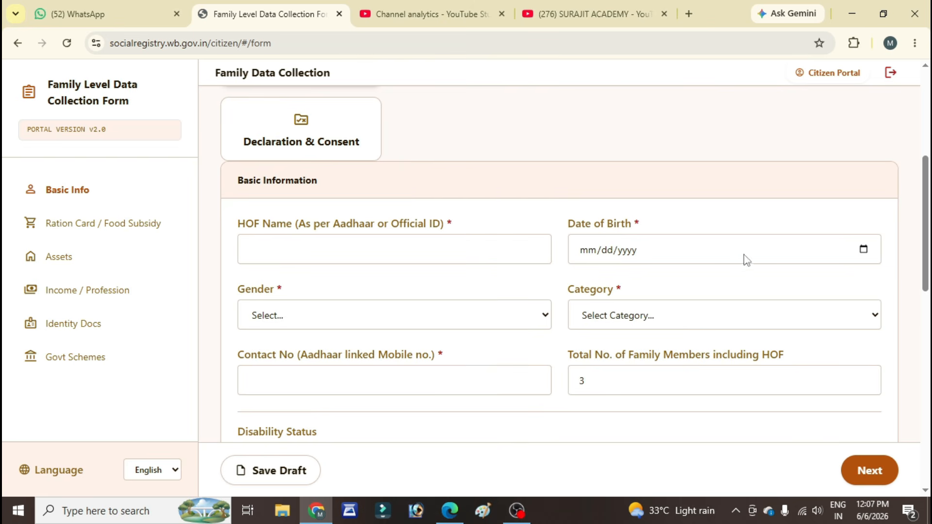
scroll(764, 248, "down", 3)
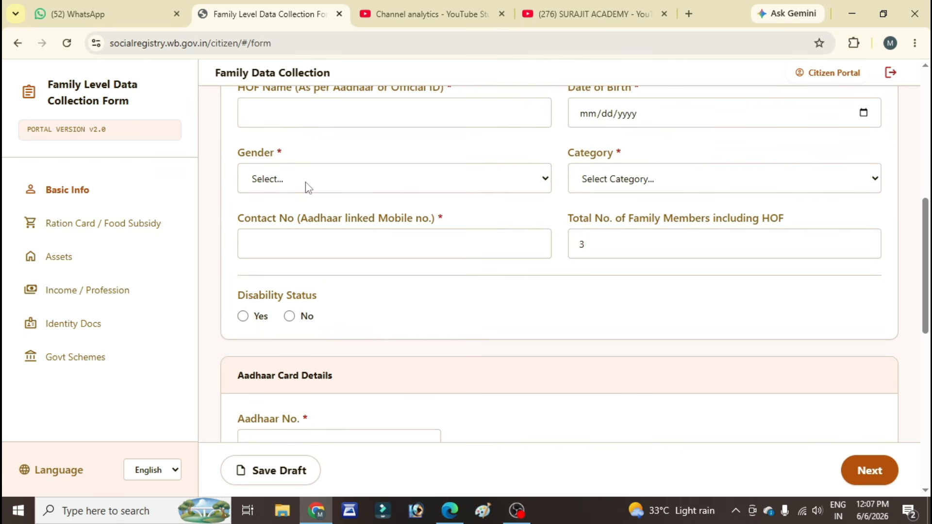
left_click(424, 188)
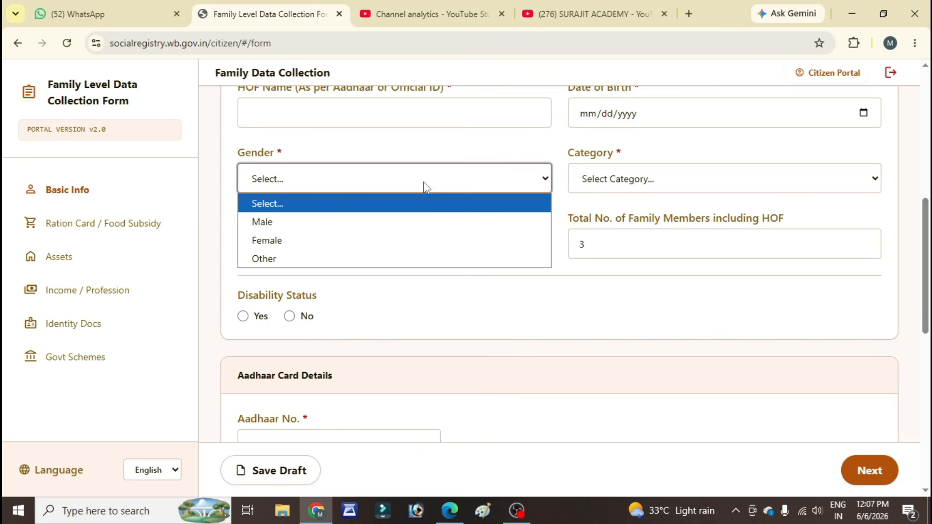
left_click(281, 222)
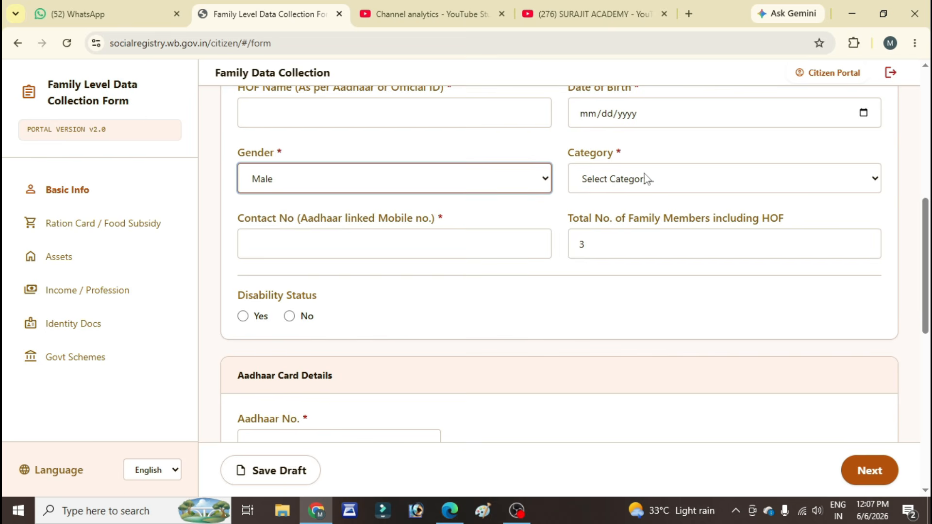
left_click(658, 187)
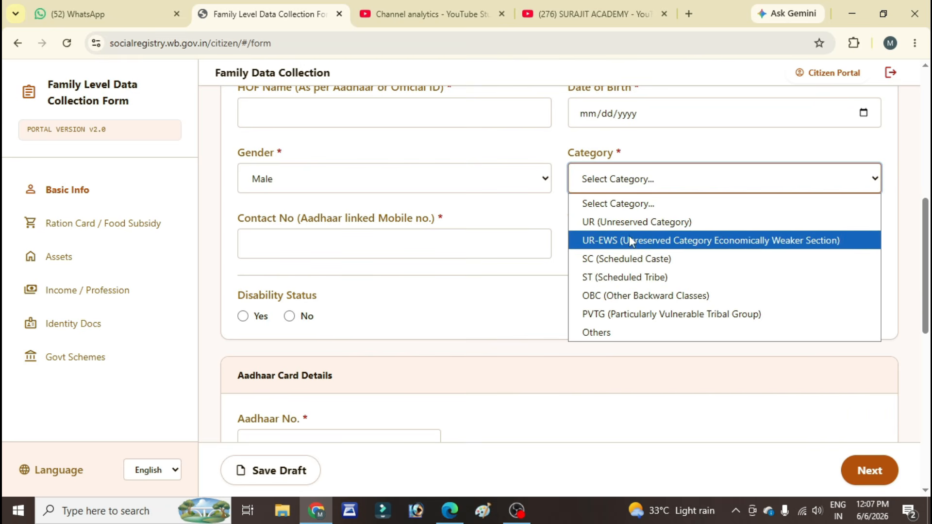
left_click(609, 223)
Step: Try No as the head of family's disability status, and switch it to Yes
scroll(584, 238, "down", 1)
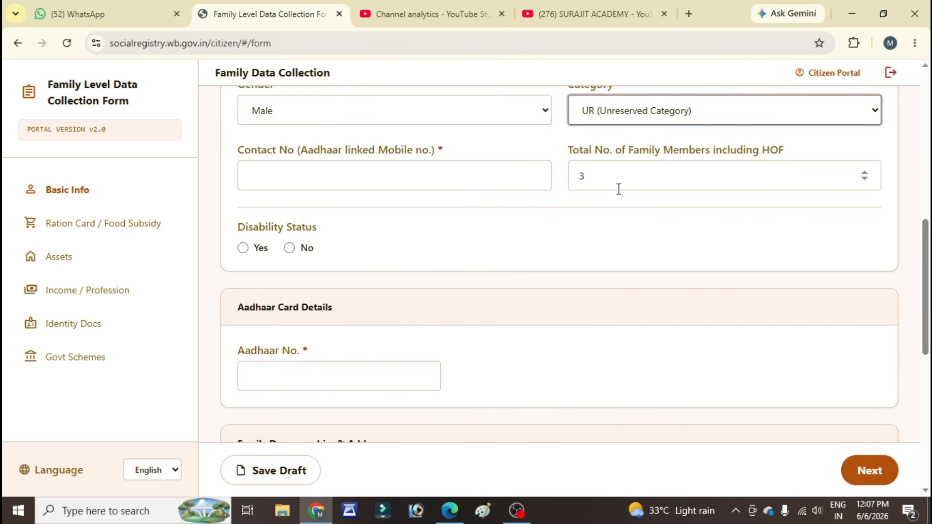
scroll(552, 166, "up", 6)
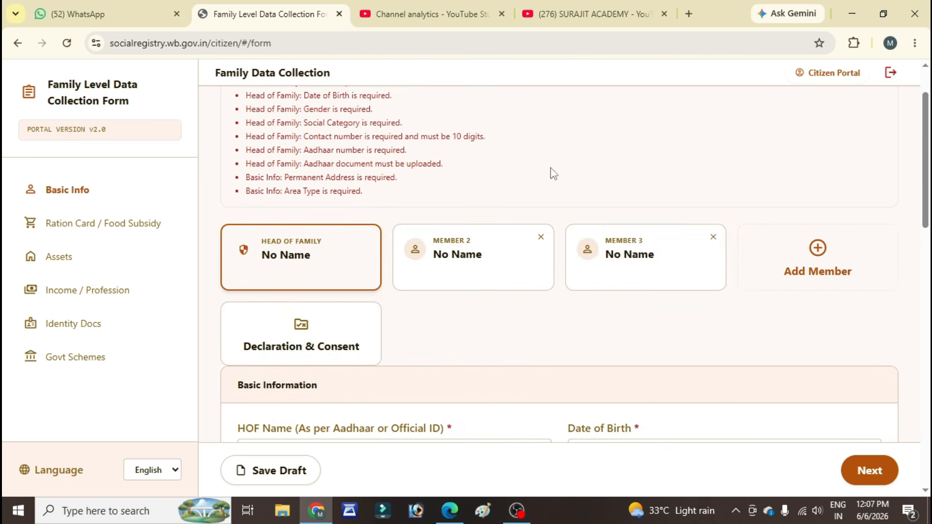
scroll(575, 290, "down", 5)
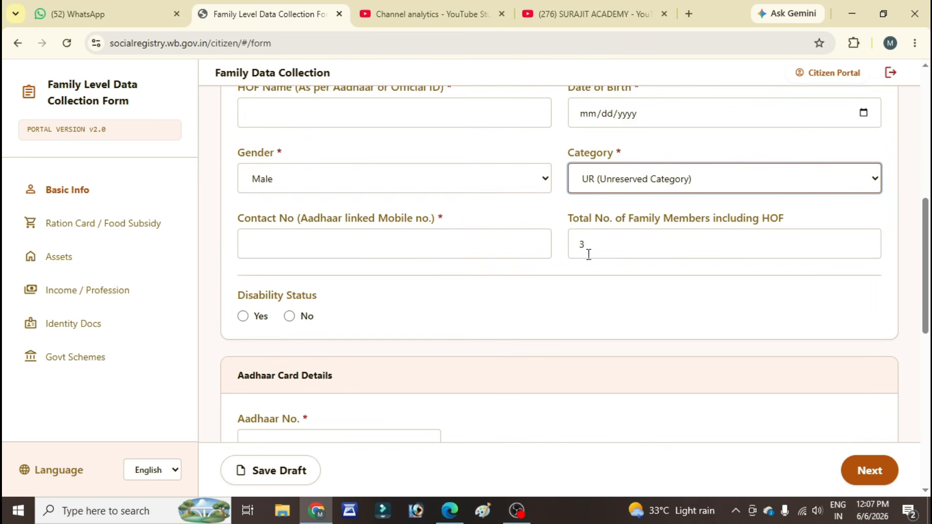
scroll(495, 288, "down", 1)
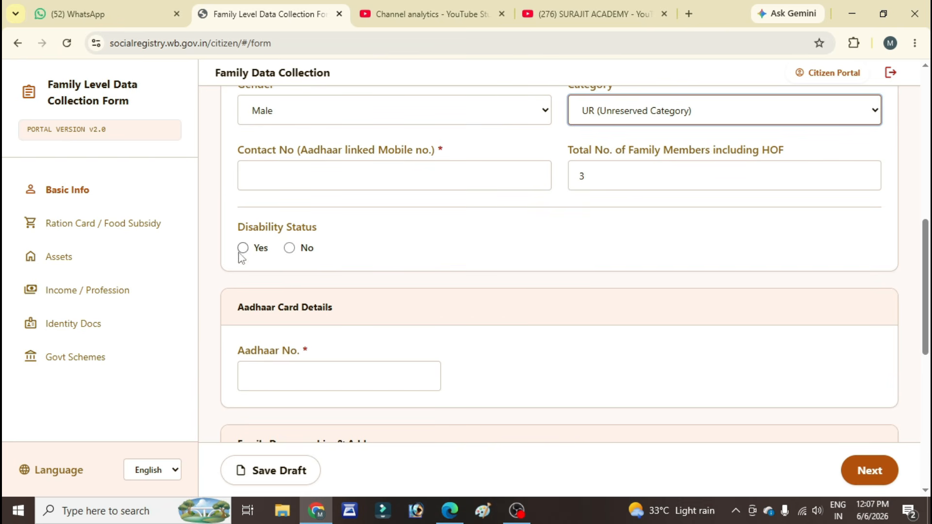
left_click(289, 248)
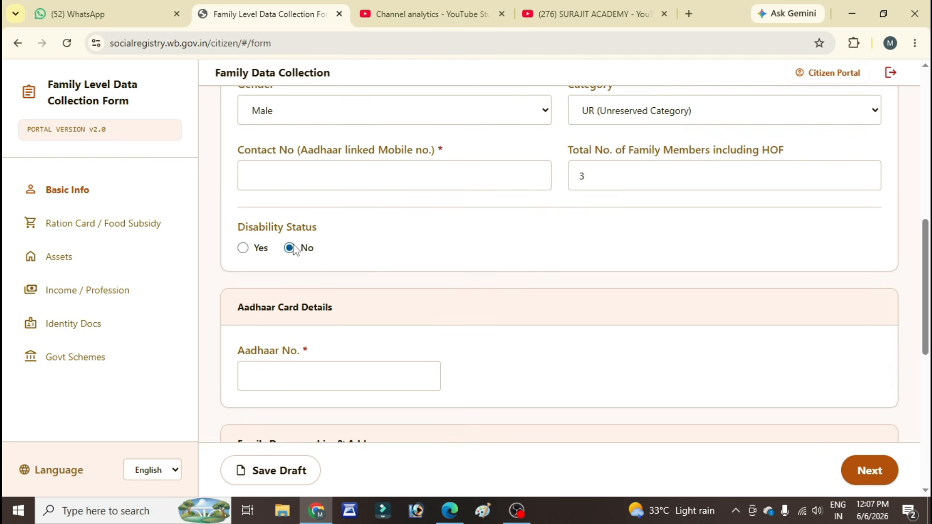
left_click(245, 250)
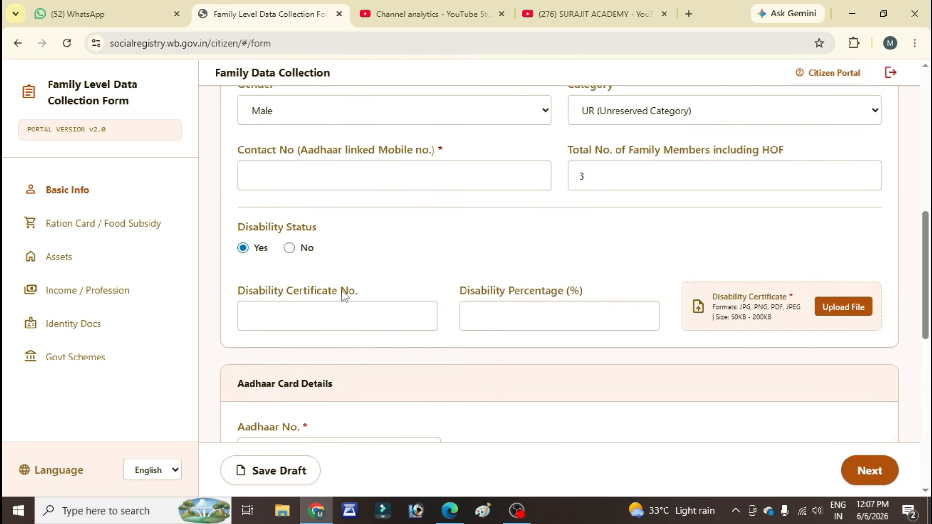
Step: Set the area type to Rural and the pincode to 743329 in the family address section
scroll(343, 295, "down", 3)
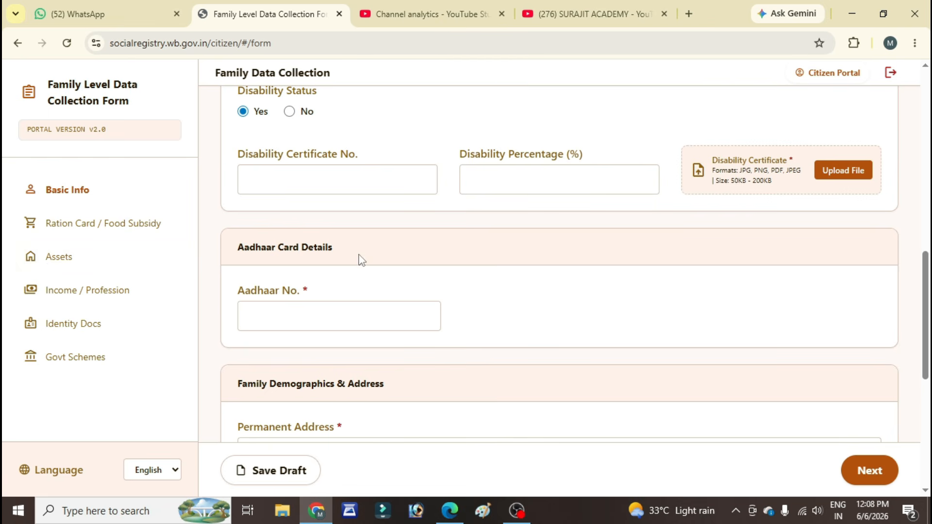
scroll(359, 257, "up", 1)
scroll(358, 254, "down", 2)
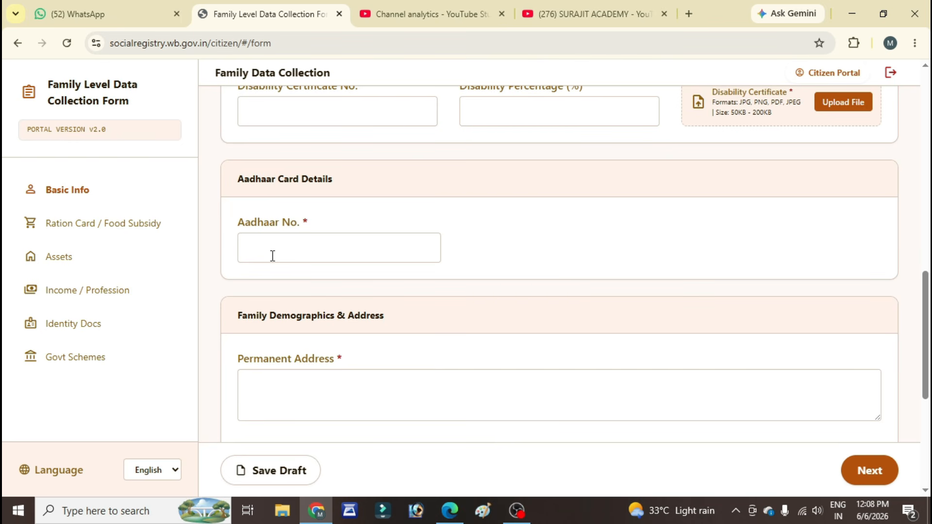
scroll(272, 257, "down", 2)
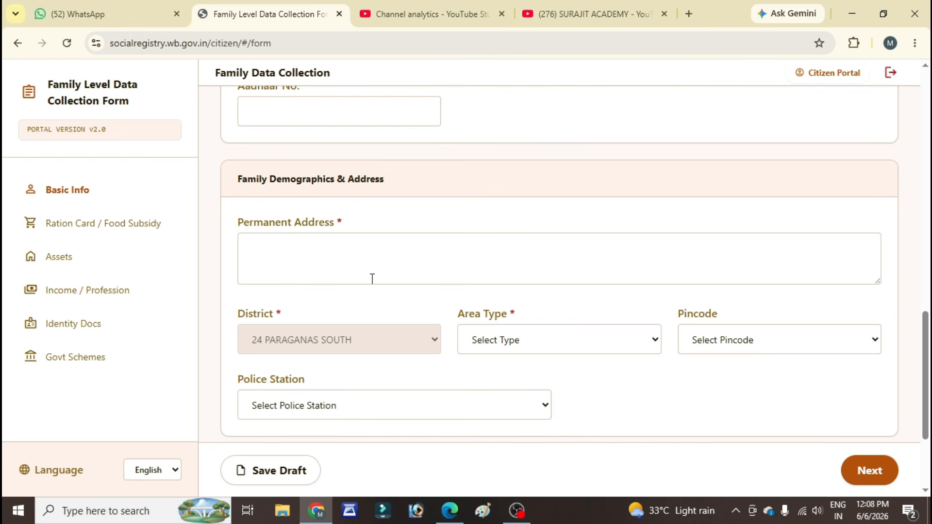
scroll(386, 269, "down", 1)
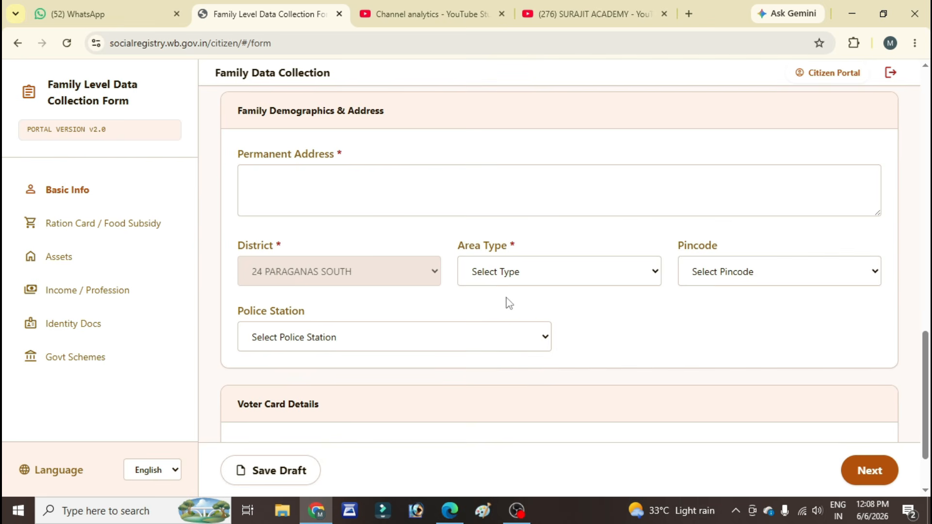
left_click(525, 277)
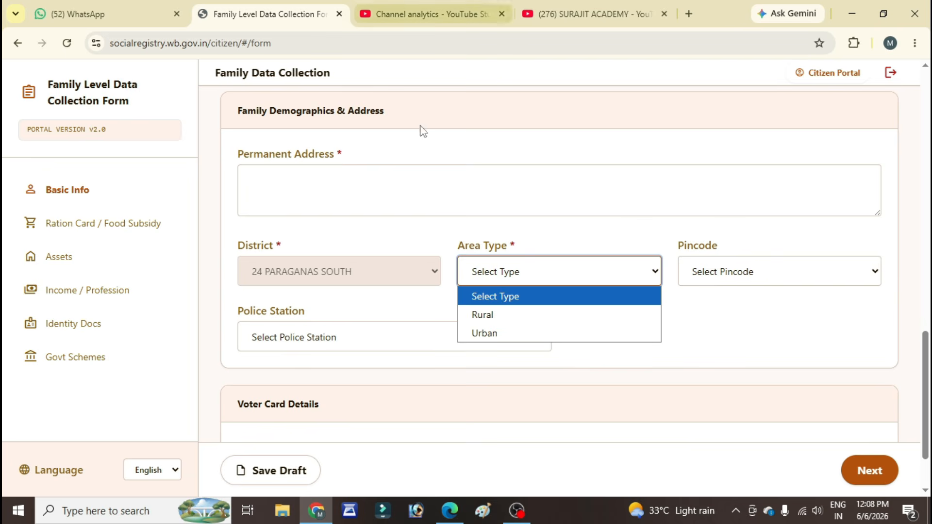
left_click(537, 315)
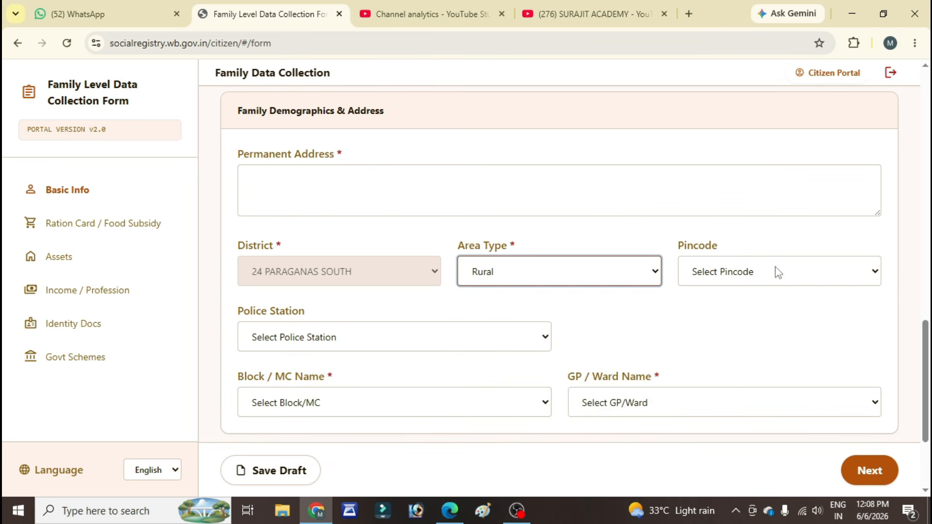
left_click(726, 283)
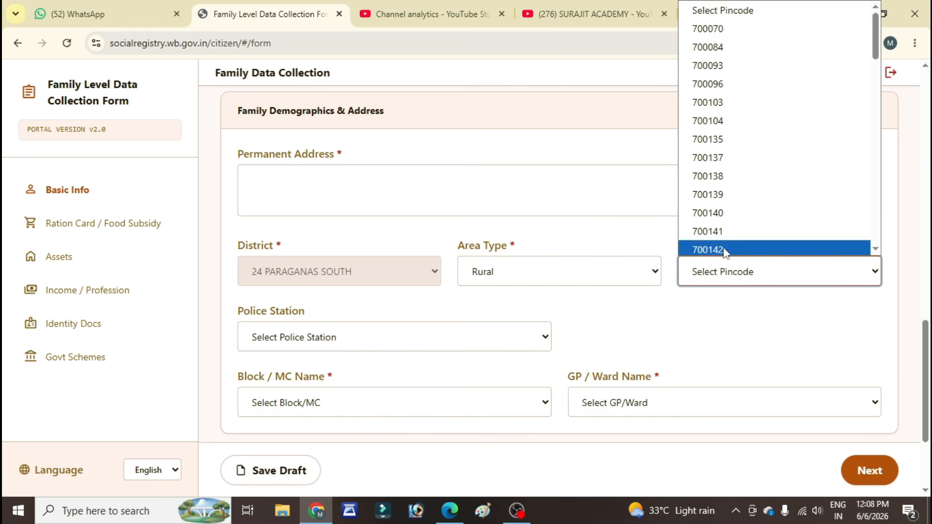
scroll(724, 250, "down", 5)
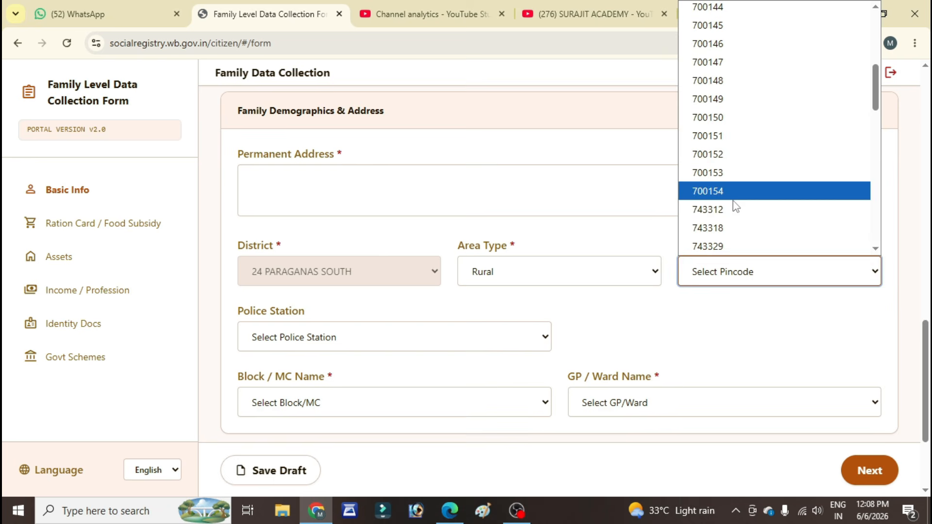
left_click(729, 246)
Step: Set the post office to Titkumar BO and the police station to Basanti PS in the family address section
scroll(426, 361, "down", 1)
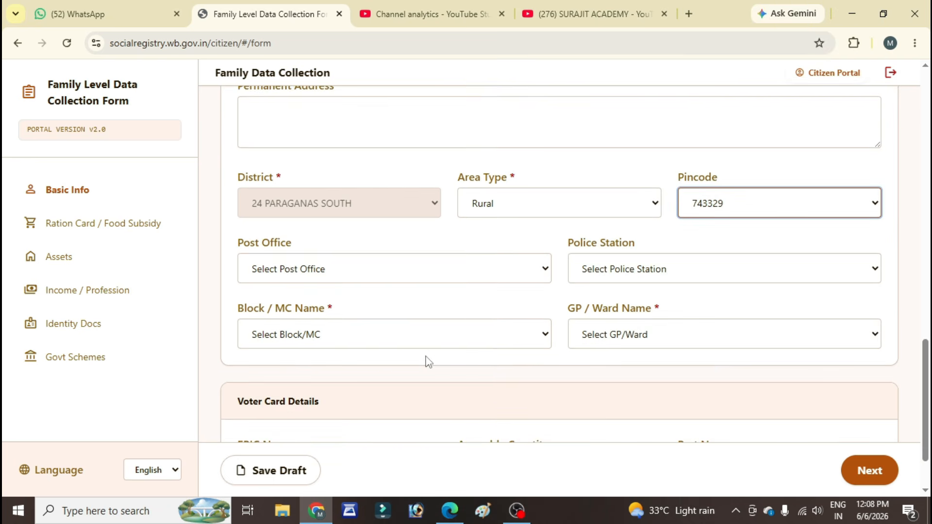
left_click(438, 275)
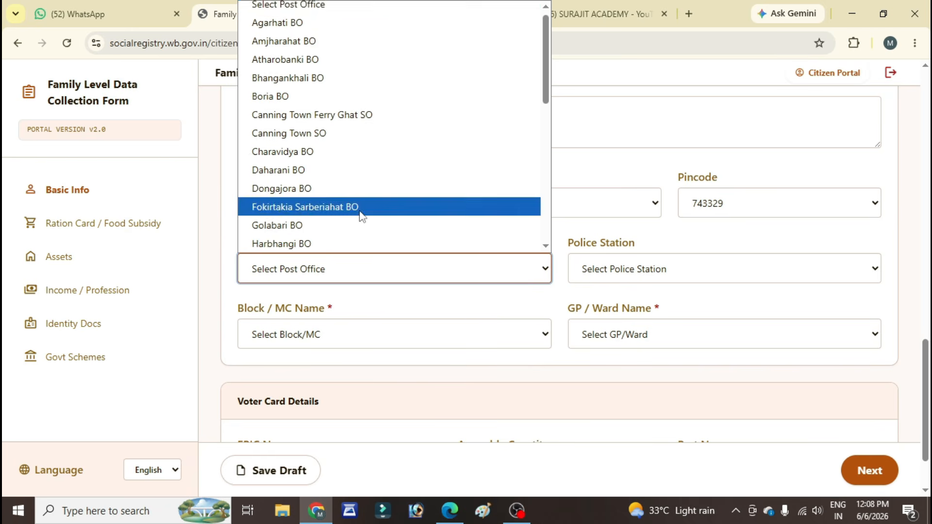
scroll(360, 212, "down", 8)
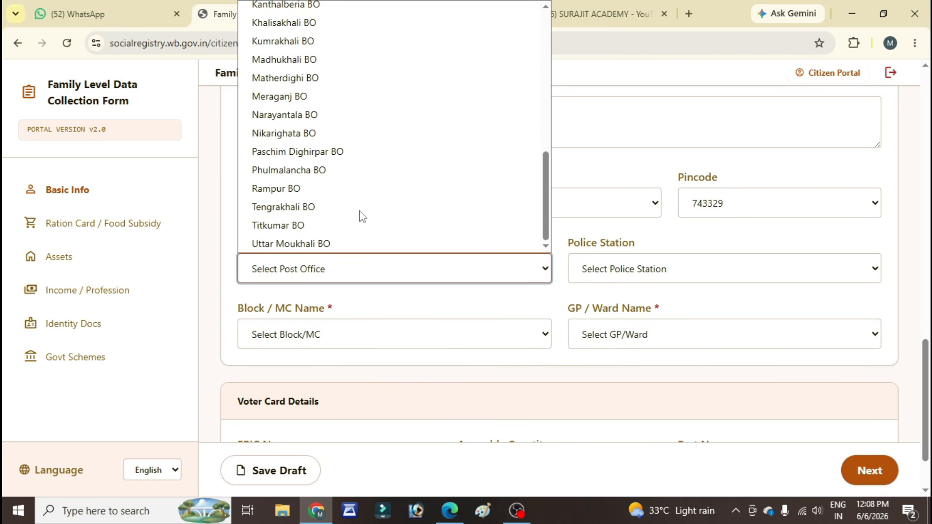
left_click(303, 226)
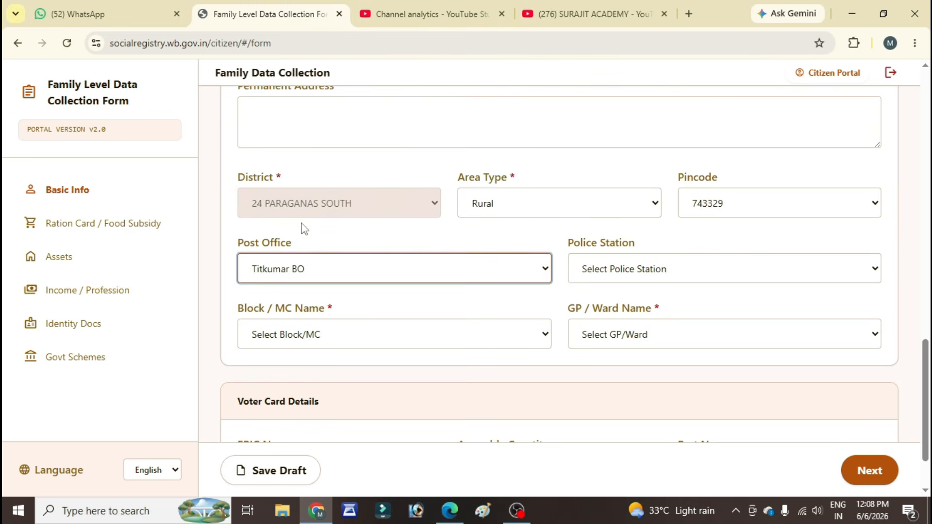
scroll(302, 228, "down", 2)
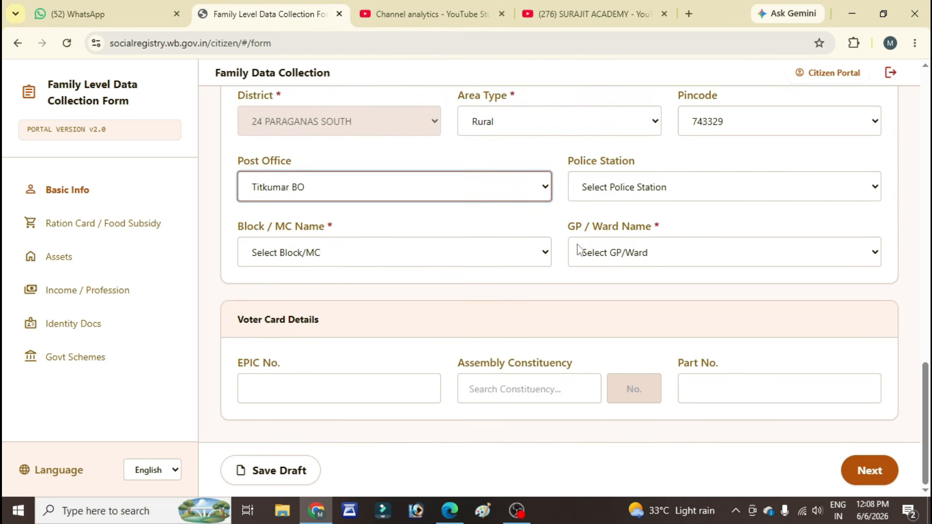
left_click(643, 195)
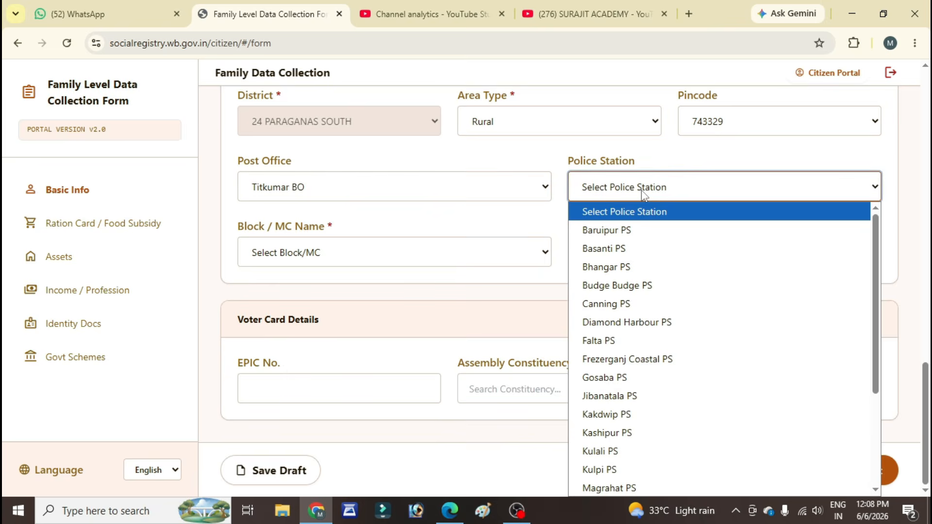
left_click(603, 248)
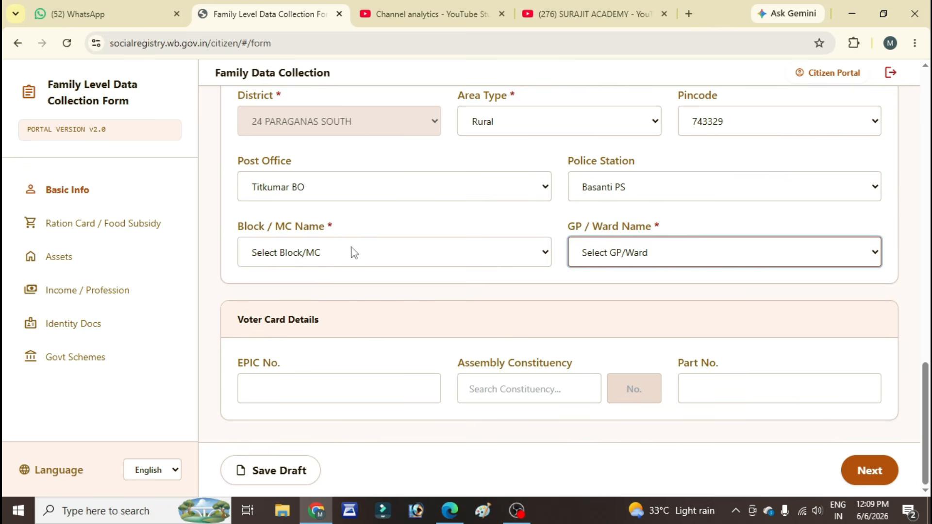
Step: Set the block name to BASANTI and the GP / ward name to AMJHARA in the family address
left_click(412, 252)
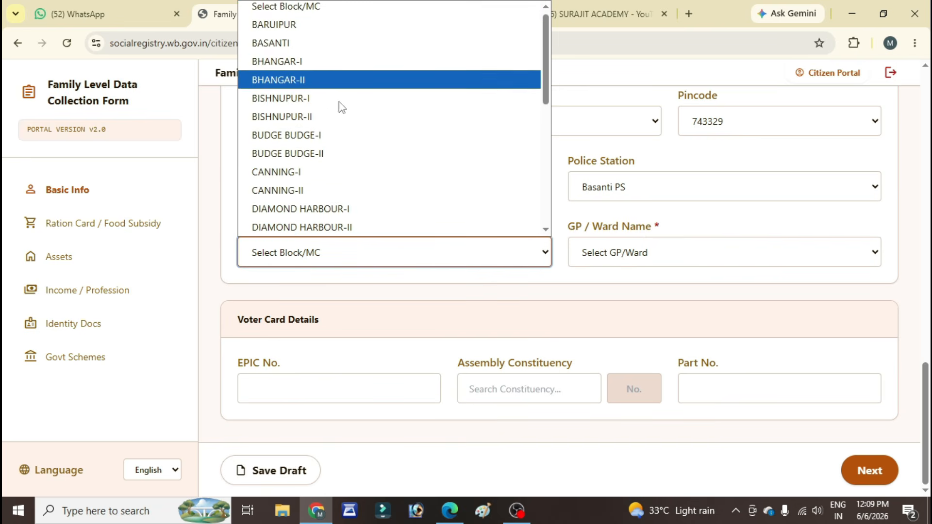
left_click(305, 45)
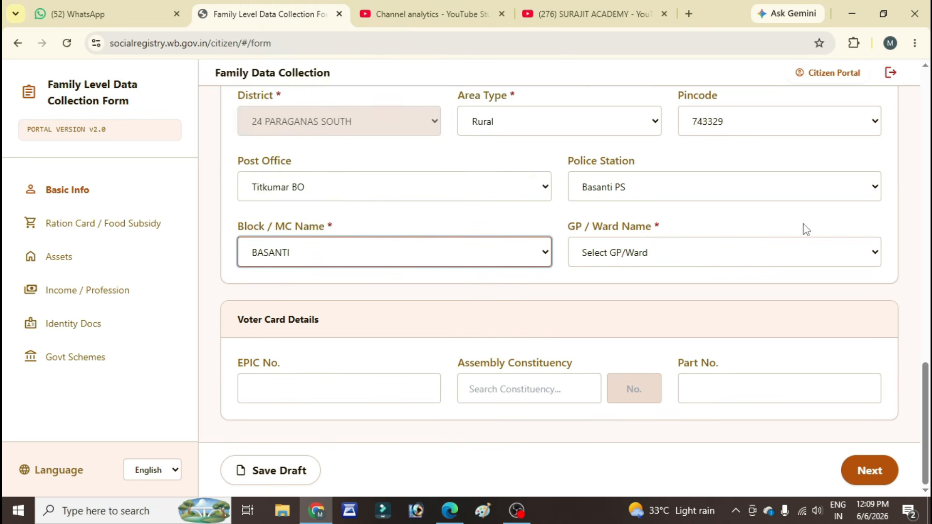
left_click(792, 259)
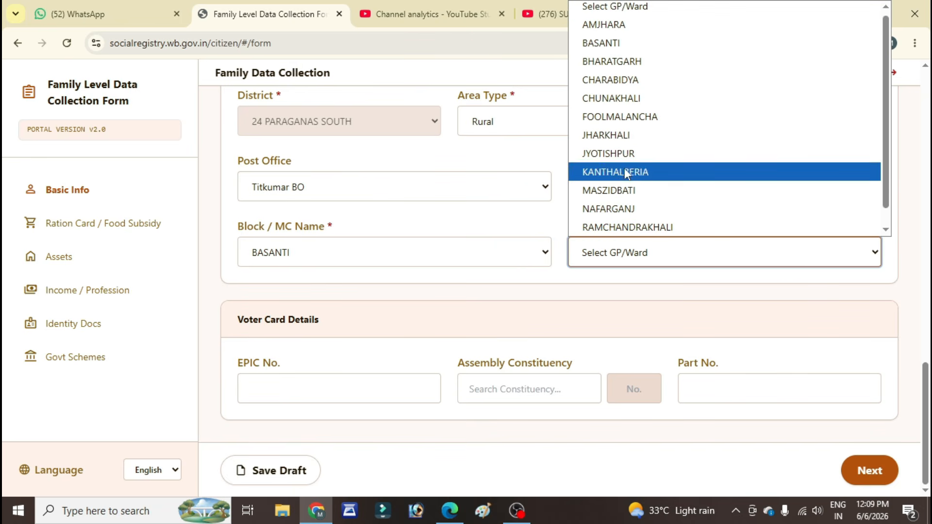
left_click(609, 26)
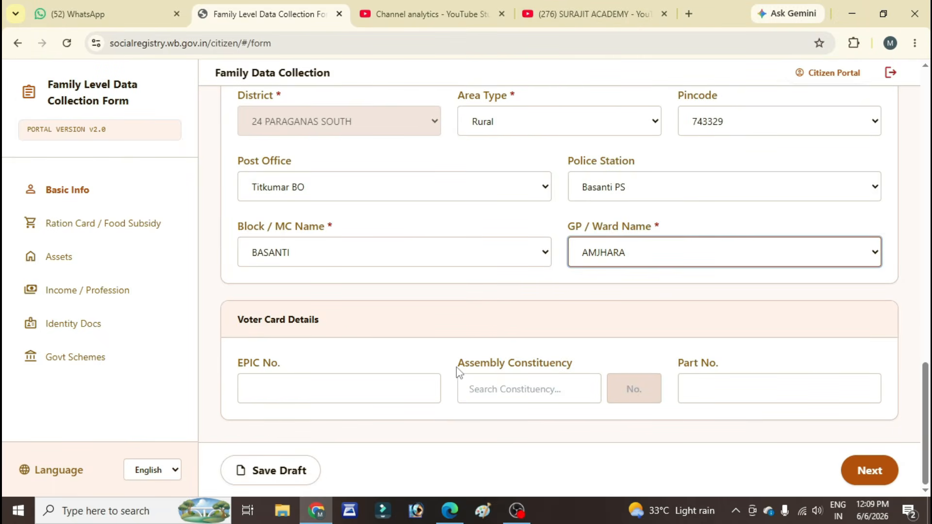
Step: Set the assembly constituency to 128 - Basanti and the part number to 53 in the voter card details
left_click(334, 390)
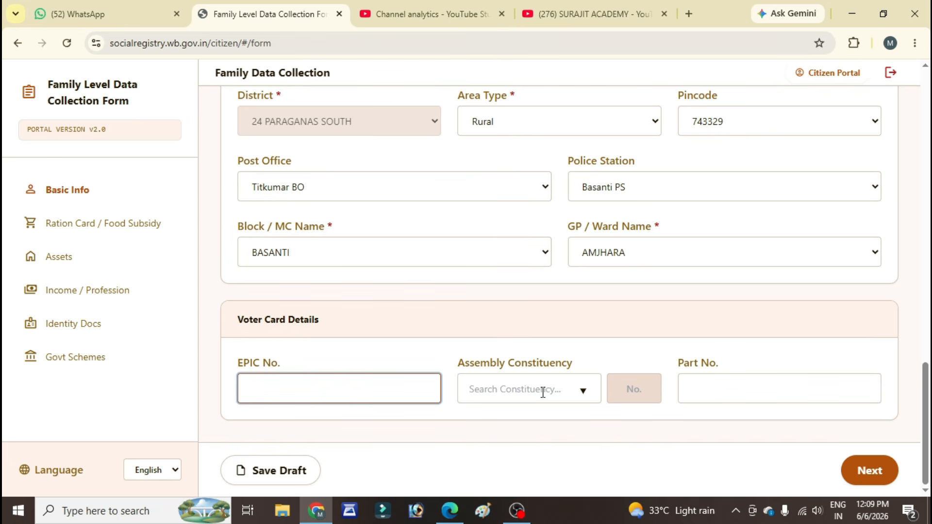
left_click(587, 394)
left_click(628, 437)
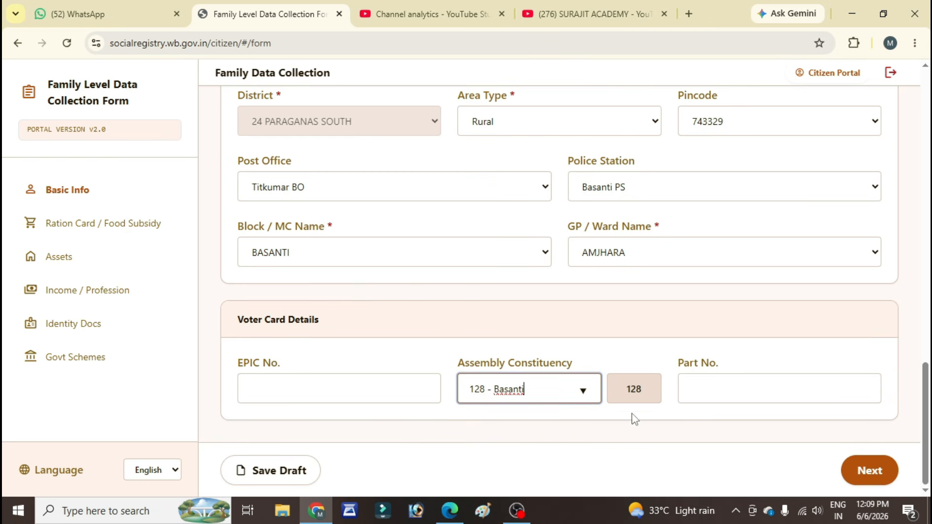
left_click(702, 392)
type("53")
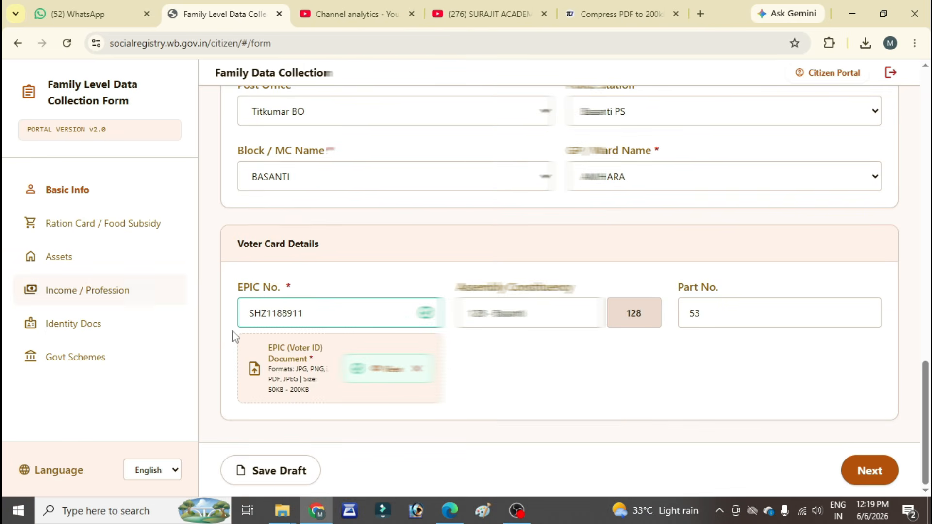
Step: Review the completed Basic Info entries for the head of family and continue to the Ration Card / Food Subsidy section
scroll(468, 384, "up", 2)
scroll(466, 391, "down", 8)
scroll(466, 391, "up", 5)
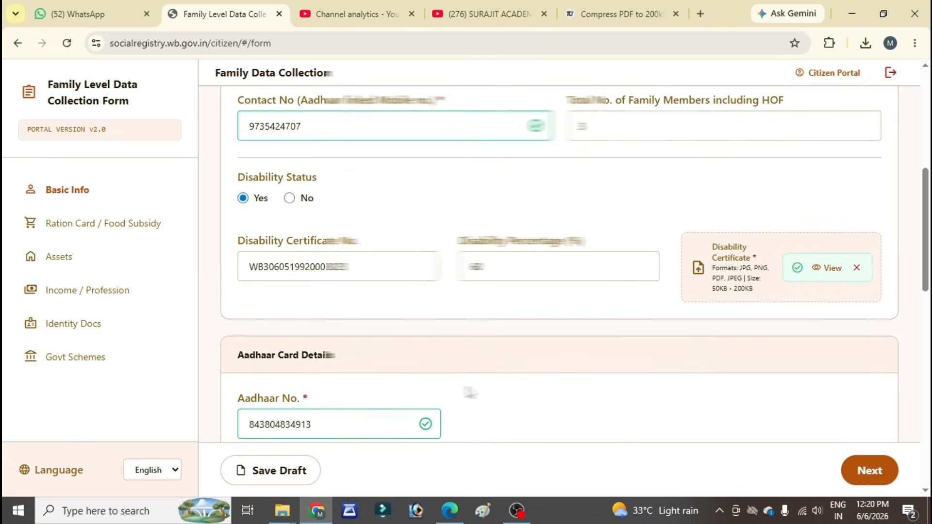
scroll(466, 391, "down", 4)
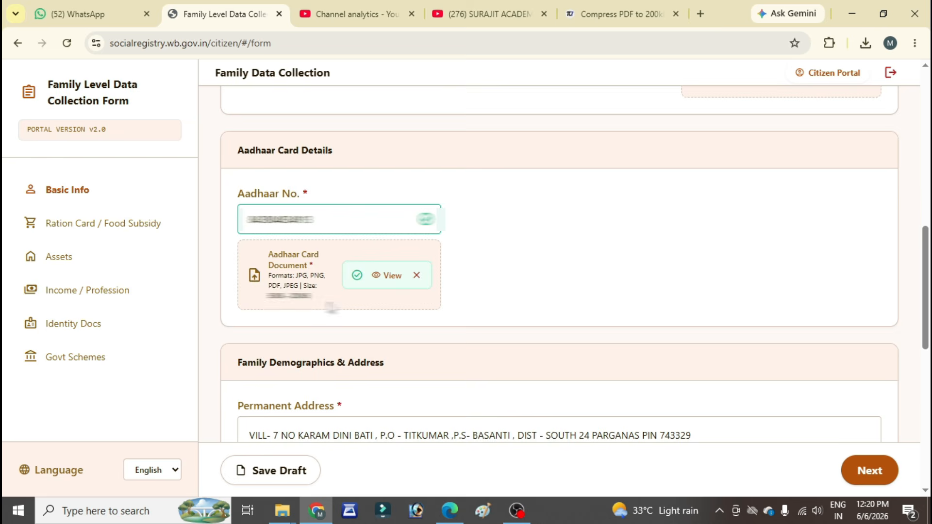
scroll(330, 301, "down", 8)
scroll(363, 361, "down", 1)
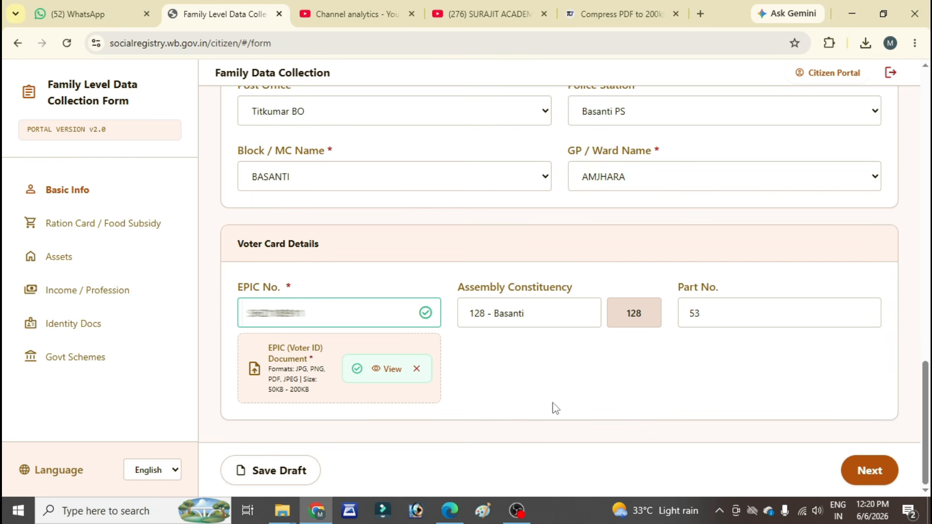
left_click(876, 470)
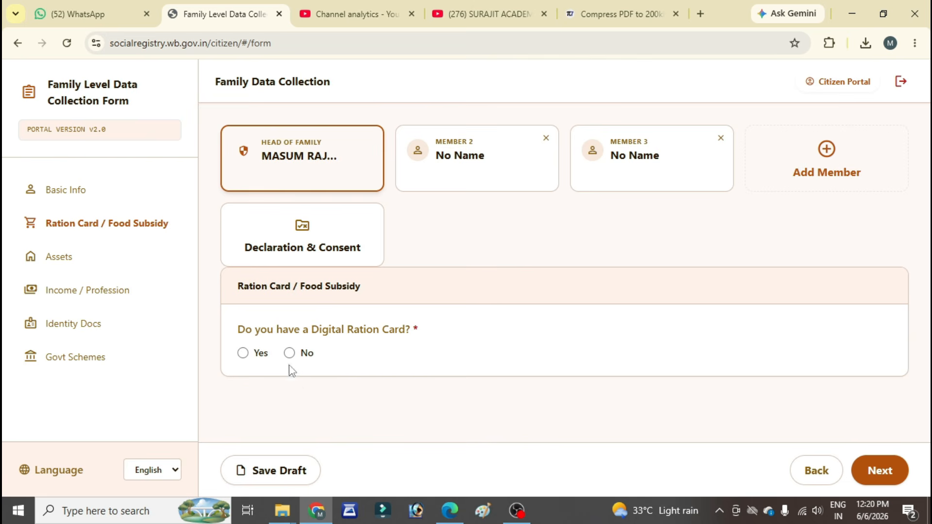
Step: Answer Yes to having a digital ration card, choose type PHH, enter the ration card number and continue to Assets
left_click(243, 354)
scroll(421, 346, "down", 1)
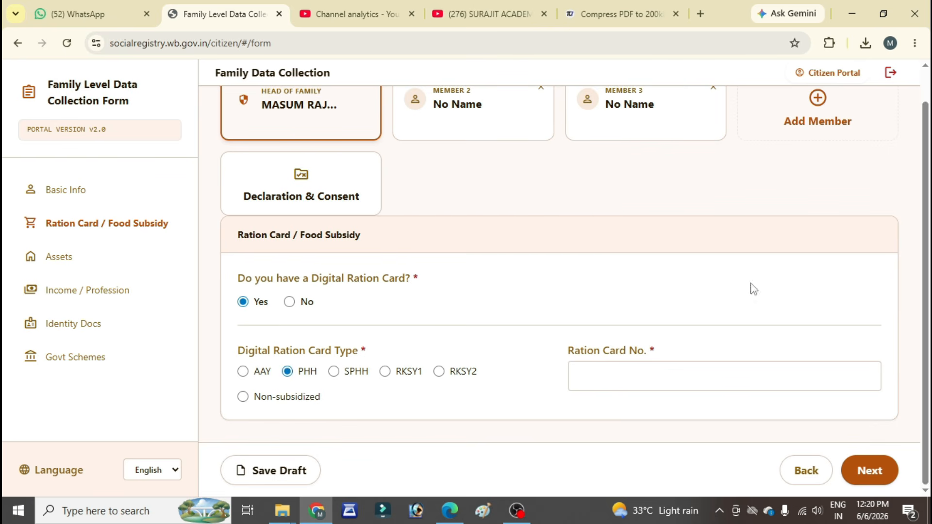
left_click(582, 377)
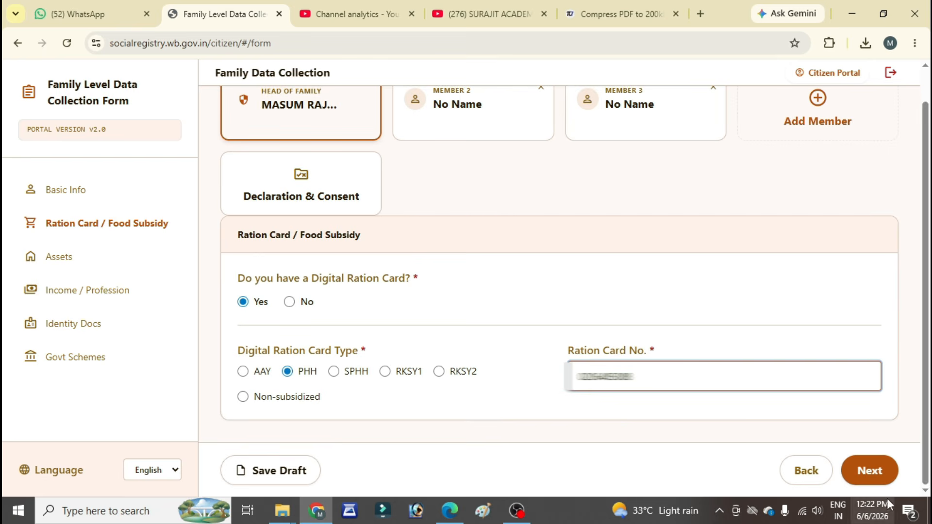
left_click(877, 473)
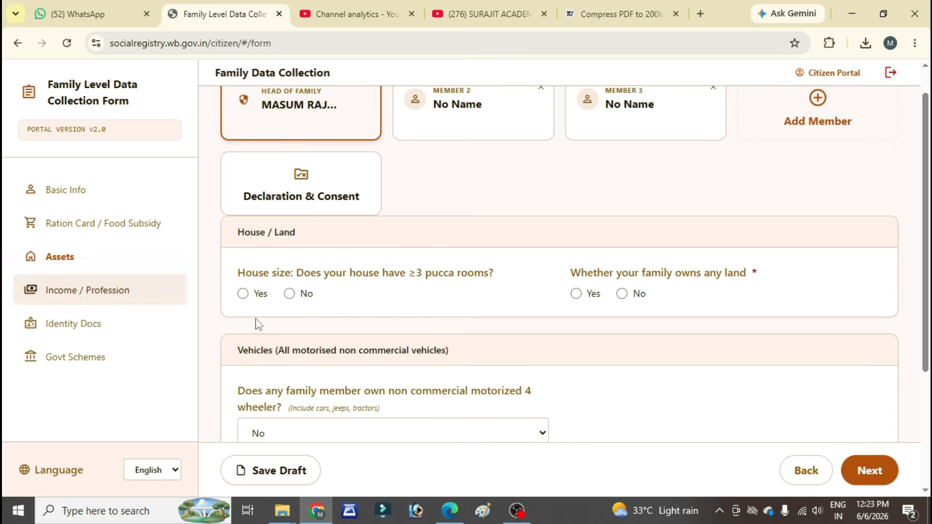
Step: Answer No to three or more pucca rooms and Yes to owning land, with a total landholding of 0.20 decimals
left_click(244, 293)
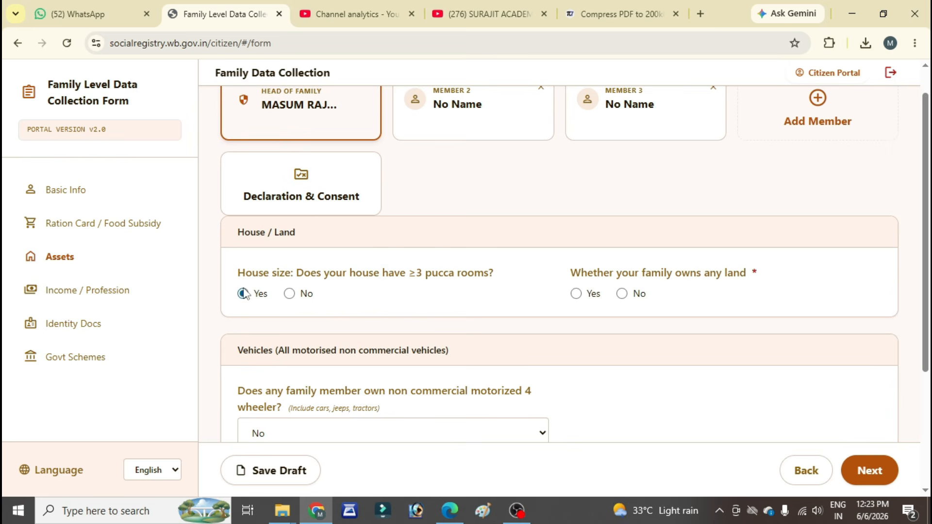
left_click(291, 296)
left_click(576, 293)
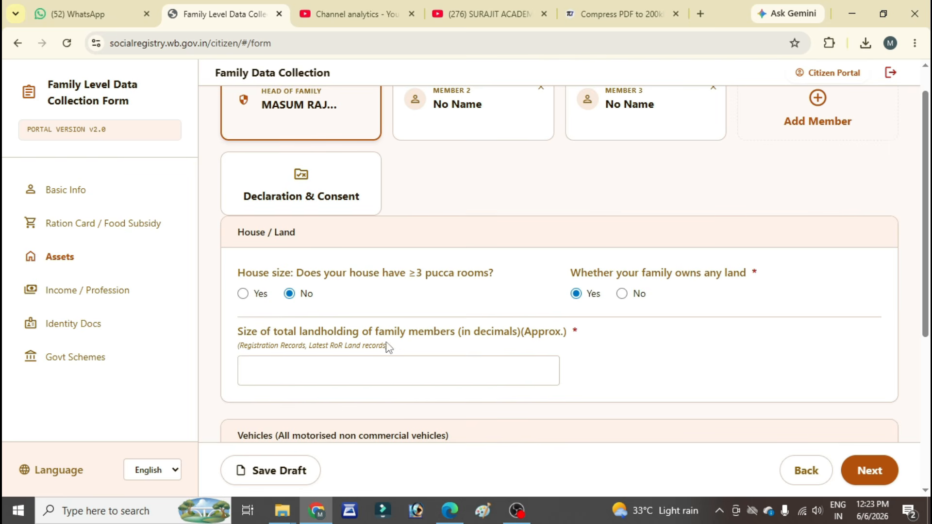
left_click(312, 374)
type("0.20")
Step: Answer No to any family member owning a non-commercial motorized four-wheeler
scroll(316, 285, "down", 4)
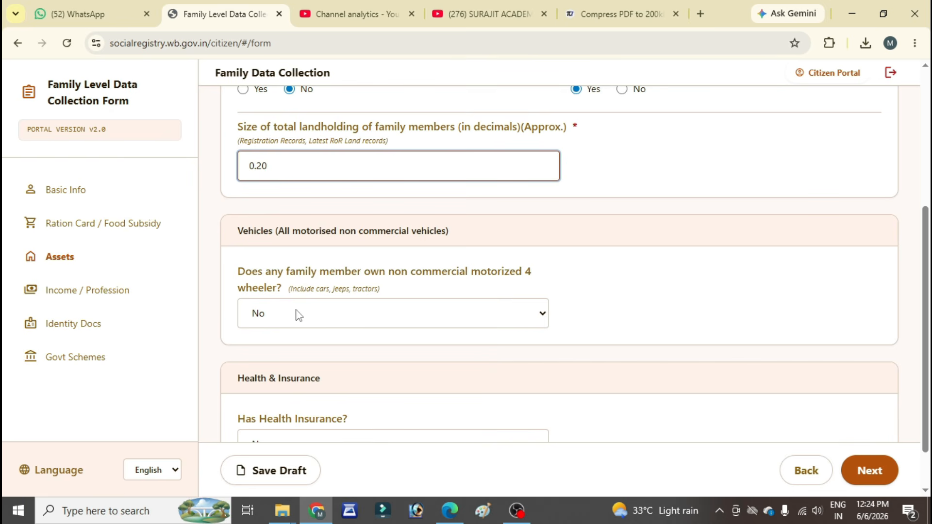
left_click(361, 318)
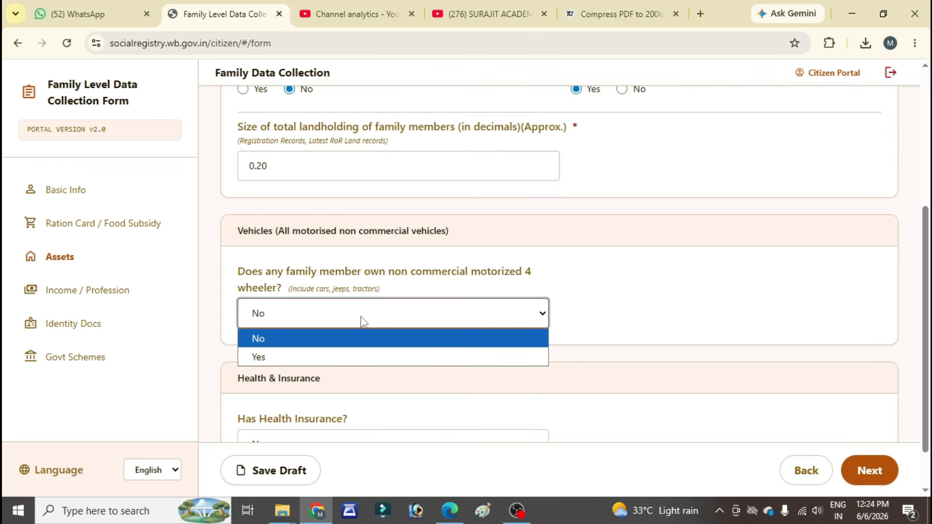
left_click(306, 340)
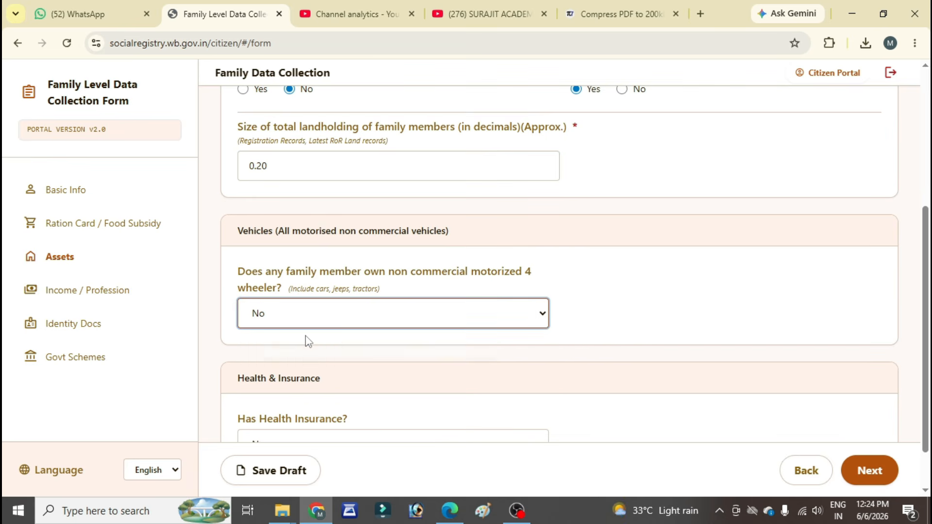
Step: Set health insurance to Yes, with insurance type Government and the Swasthya Sathi scheme, and enter the scheme's URN number
scroll(332, 366, "down", 1)
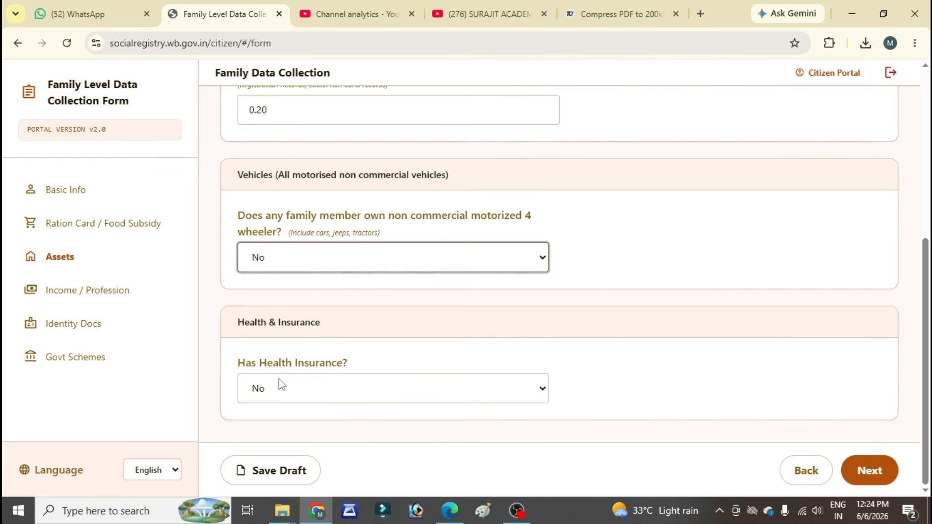
left_click(323, 392)
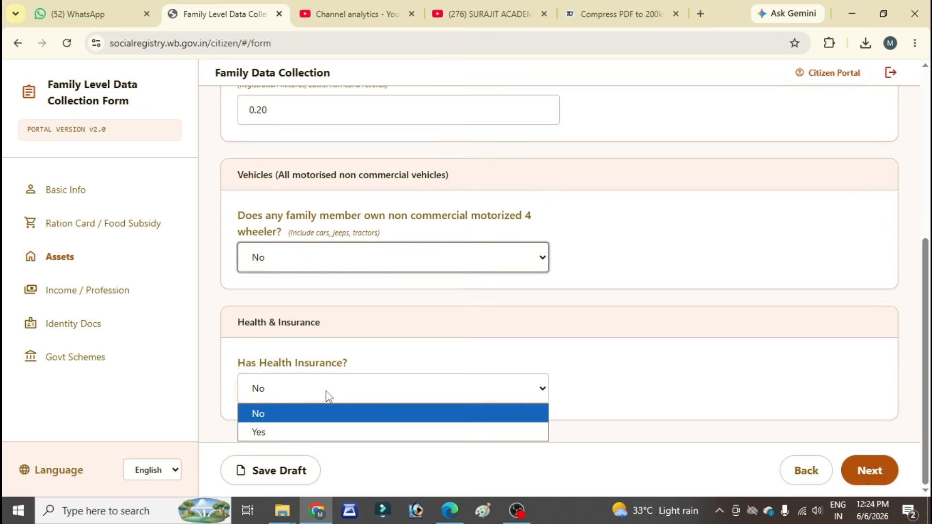
left_click(301, 431)
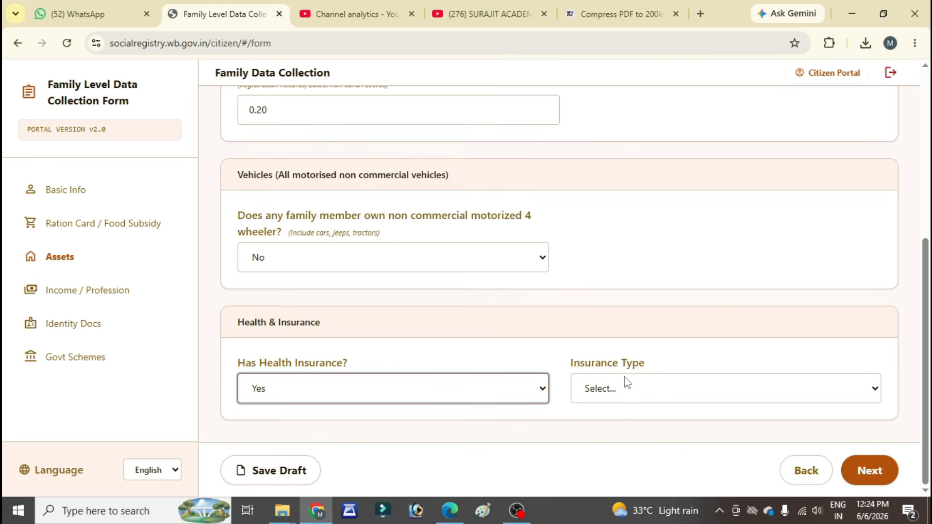
left_click(639, 392)
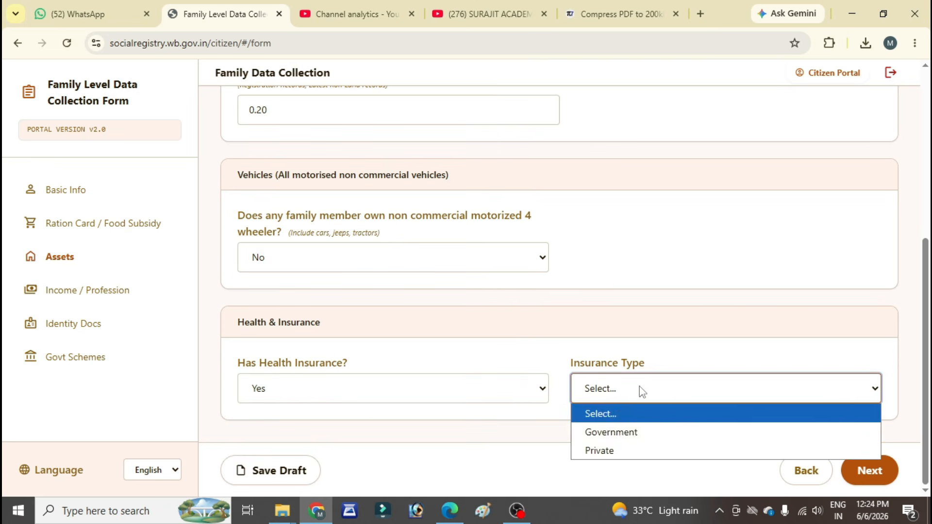
left_click(631, 434)
scroll(499, 422, "down", 2)
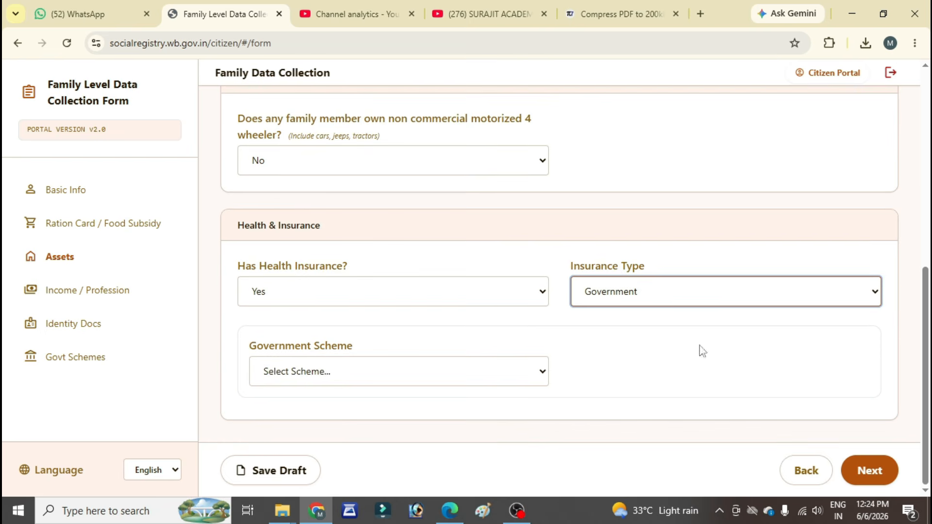
left_click(316, 377)
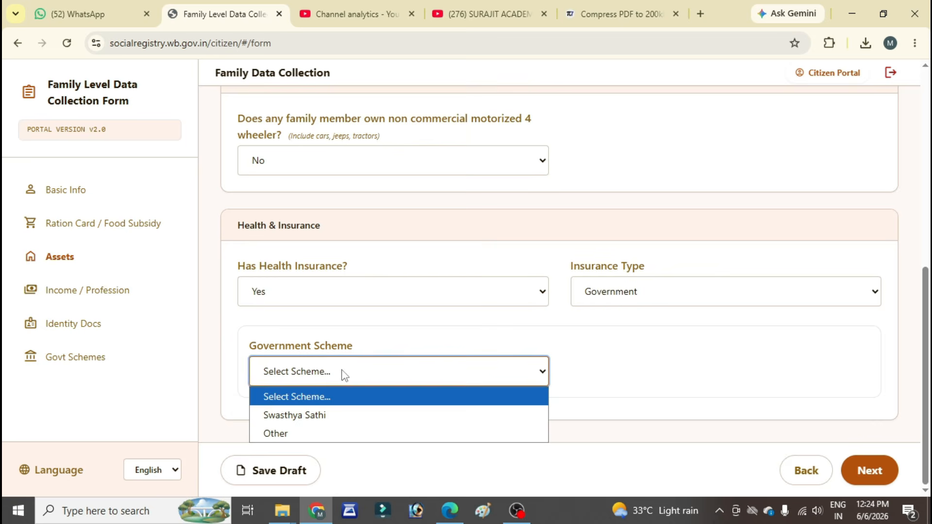
left_click(314, 417)
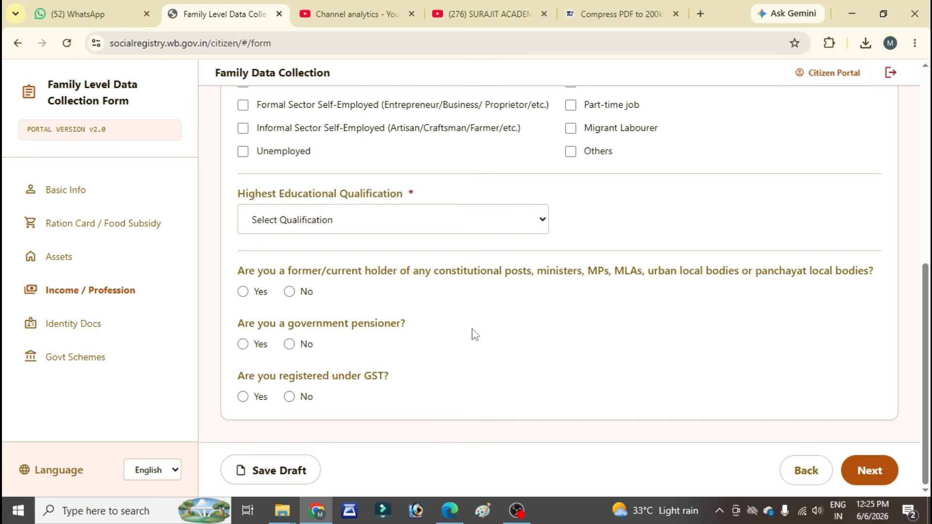
Step: In the Income / Profession section, answer Yes to having a PAN card and enter the PAN number
scroll(471, 332, "up", 5)
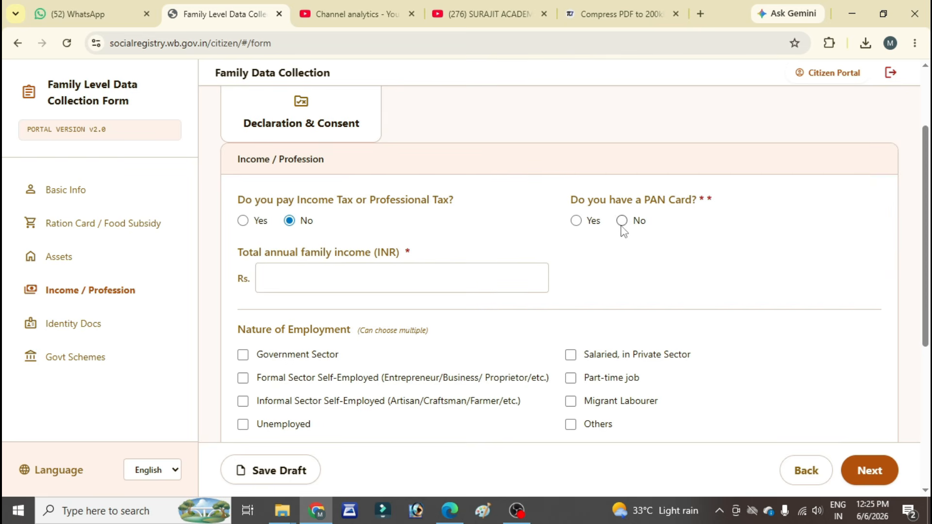
left_click(584, 225)
left_click(258, 285)
key("ctrl+v")
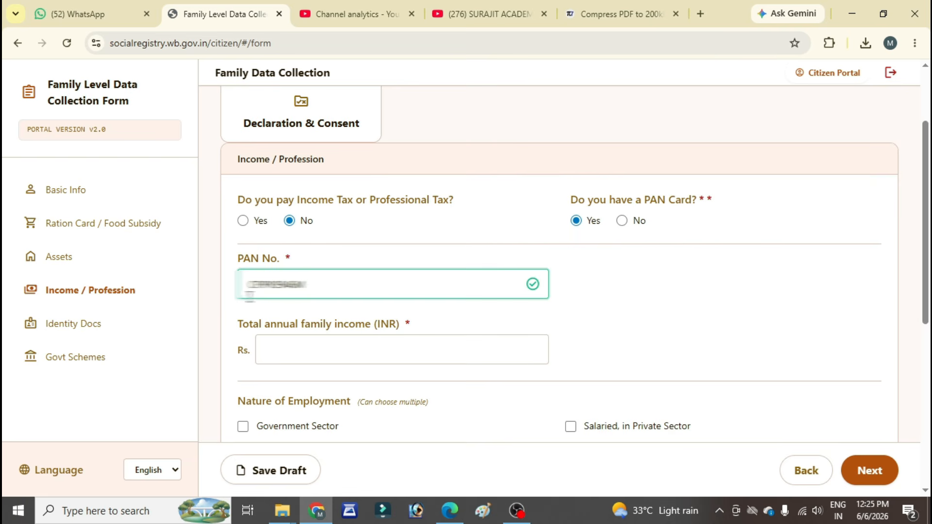
Step: Enter a total annual family income of Rs. 71998 and mark the nature of employment as Unemployed
left_click(309, 356)
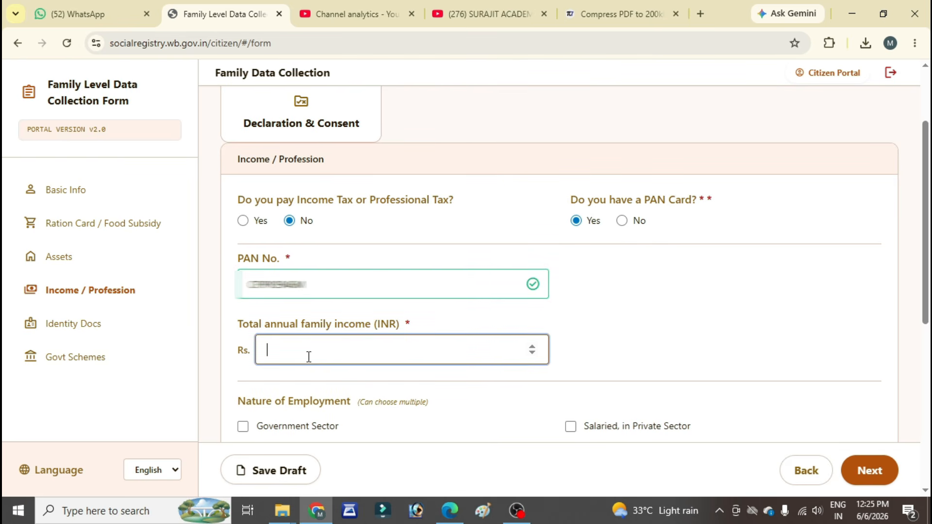
type("71998")
scroll(335, 250, "down", 3)
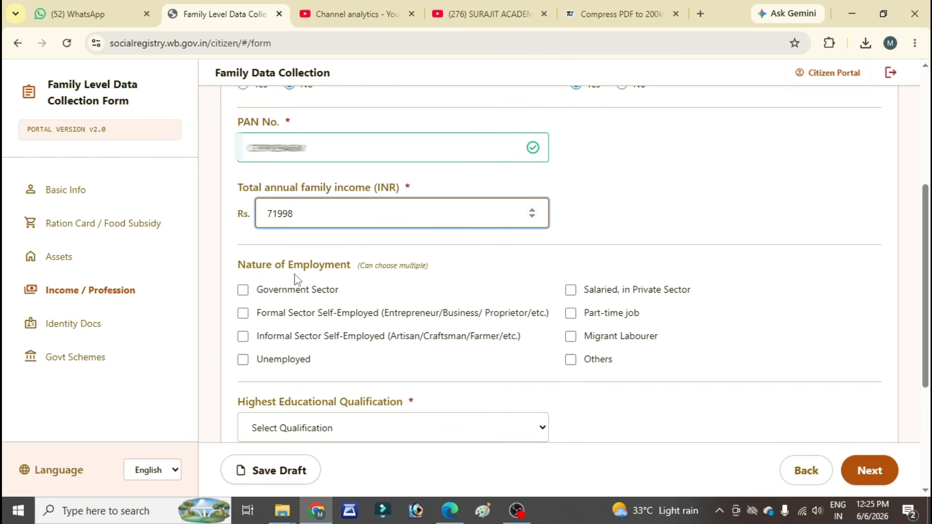
scroll(351, 325, "down", 2)
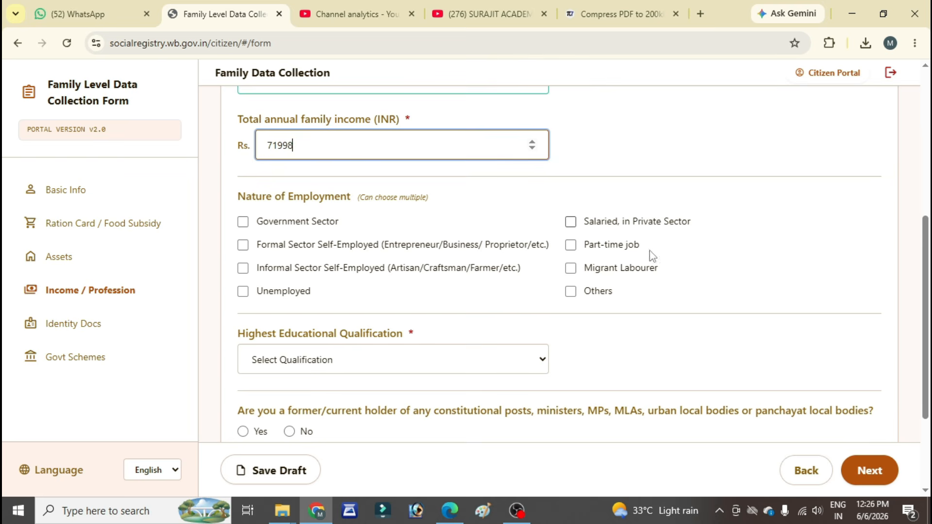
left_click(243, 291)
Step: Set the highest qualification to Graduation, answer No to constitutional post, government pensioner and GST registration, and proceed to the next section
scroll(394, 280, "down", 3)
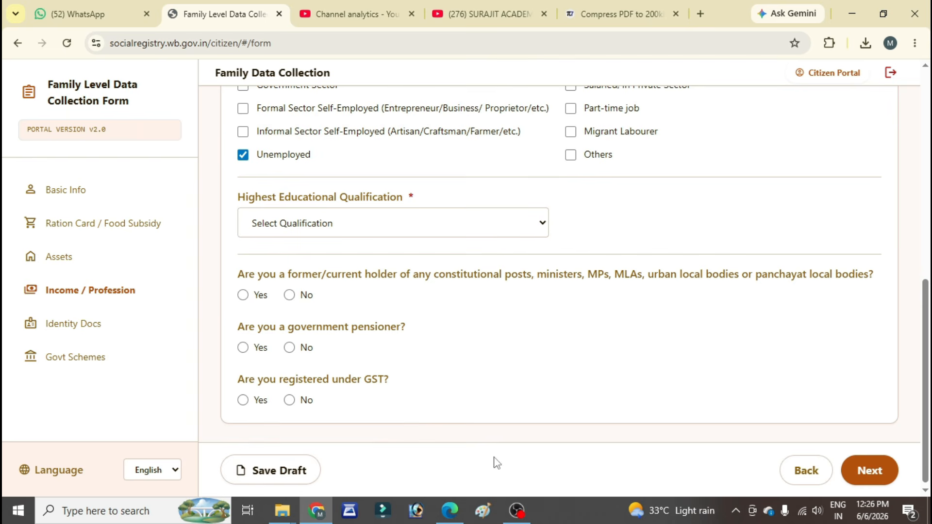
left_click(412, 226)
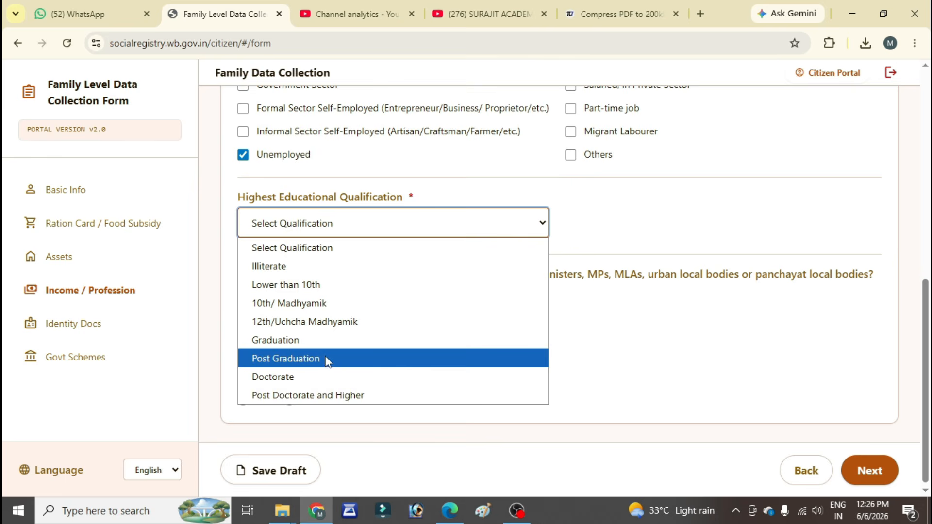
left_click(284, 340)
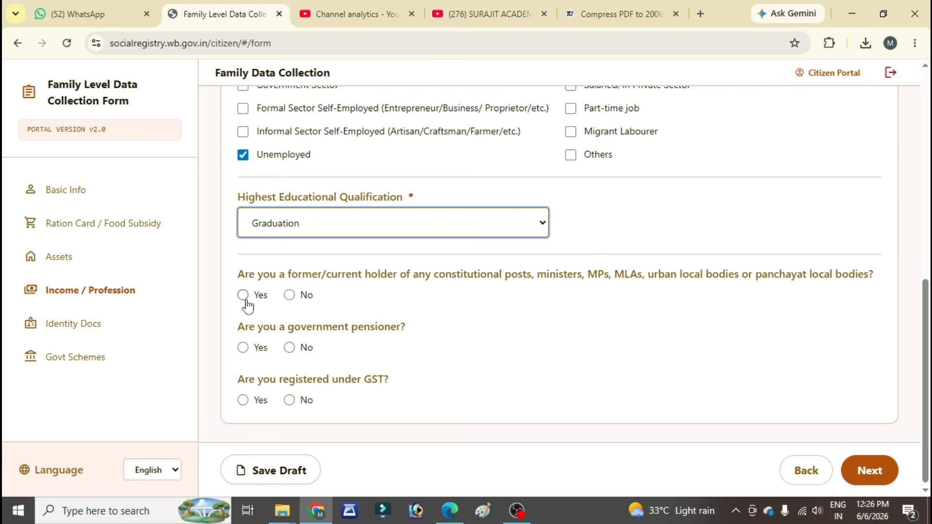
left_click(290, 295)
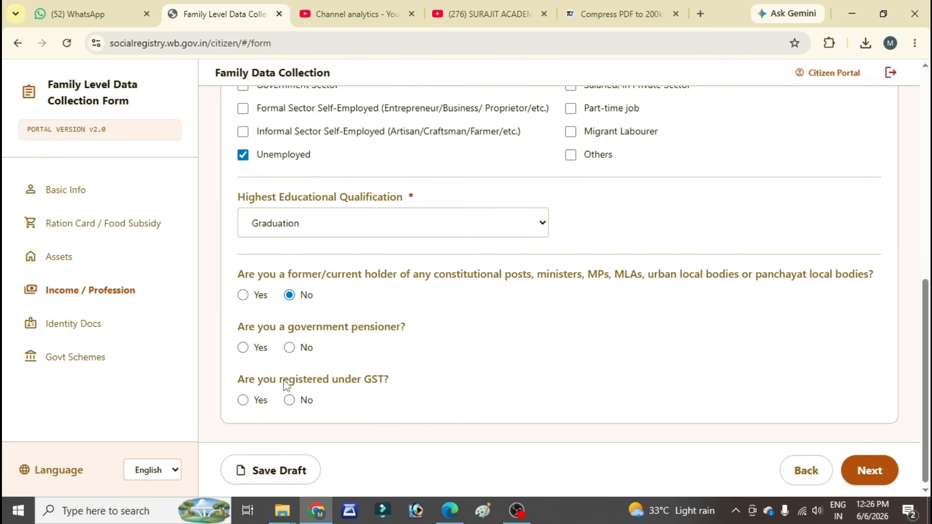
left_click(289, 346)
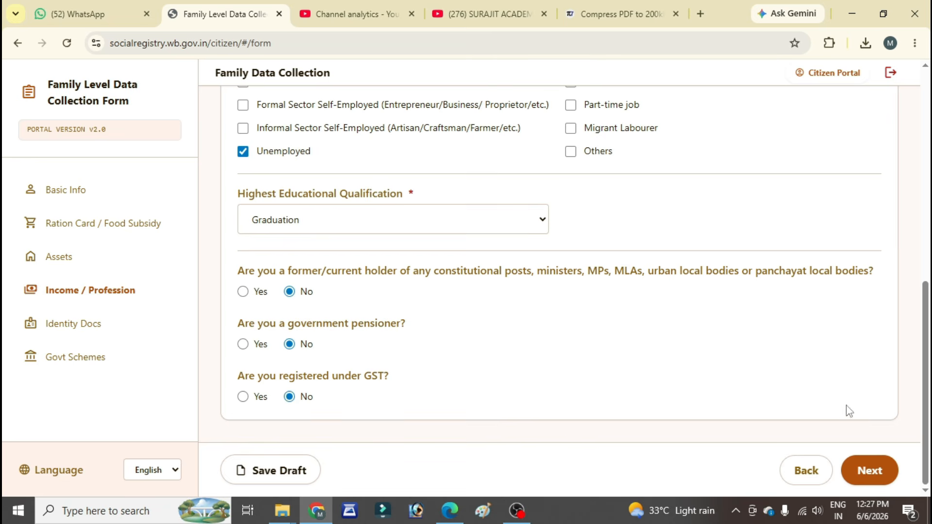
left_click(859, 467)
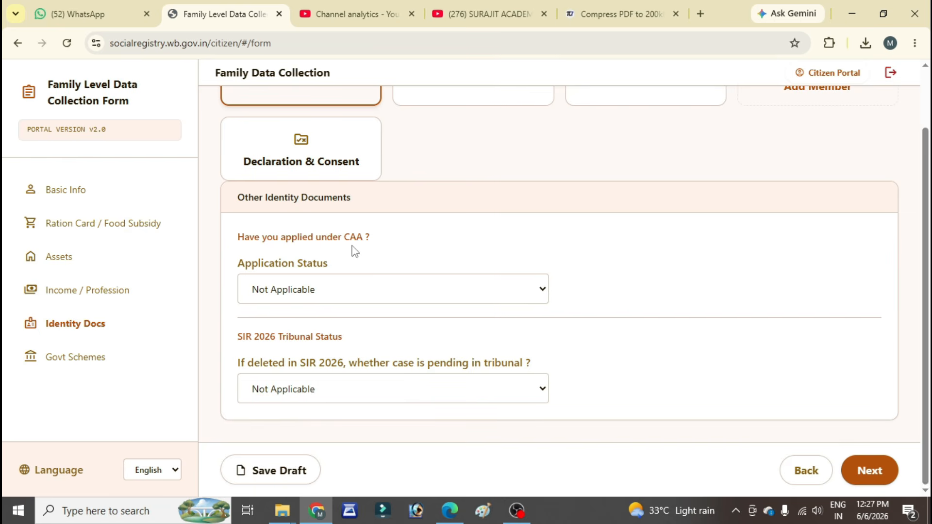
Step: Keep both the CAA application status and the SIR 2026 tribunal status as Not Applicable, and proceed to the next section
left_click(341, 296)
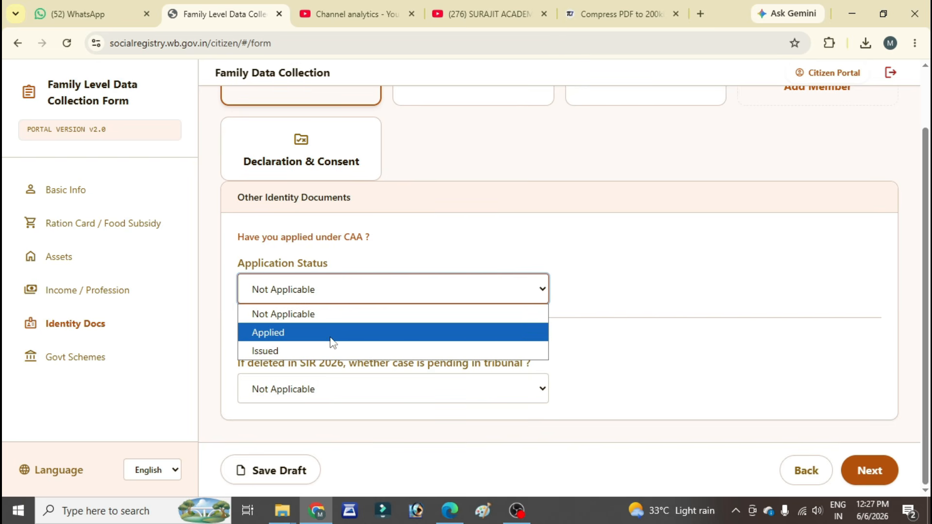
left_click(321, 320)
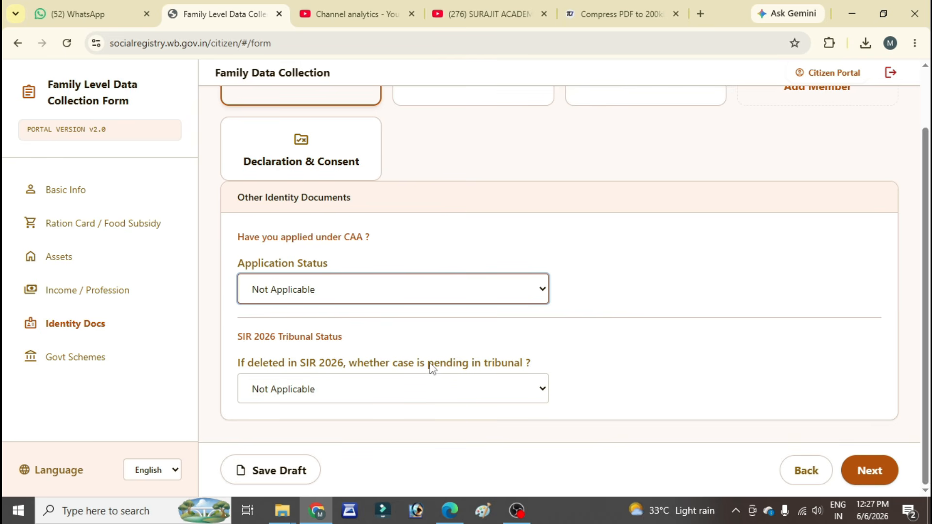
left_click(402, 389)
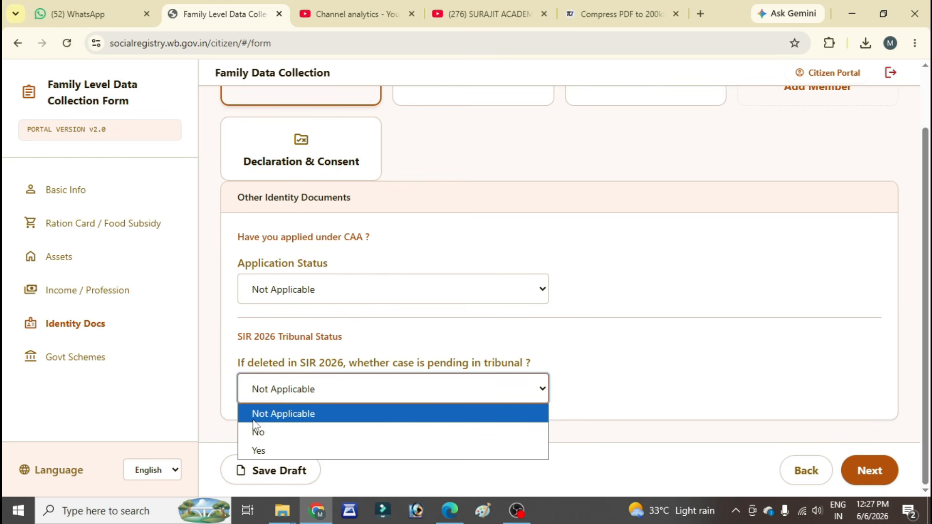
left_click(303, 406)
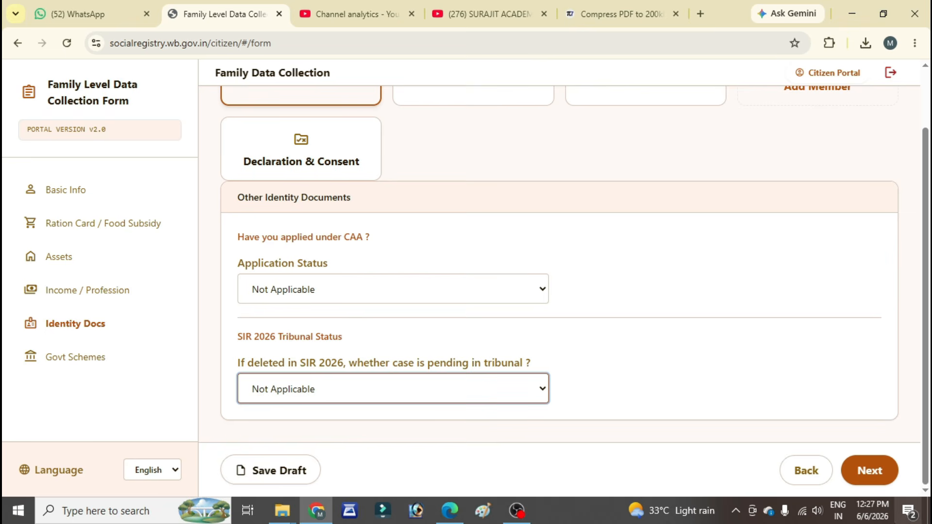
left_click(866, 473)
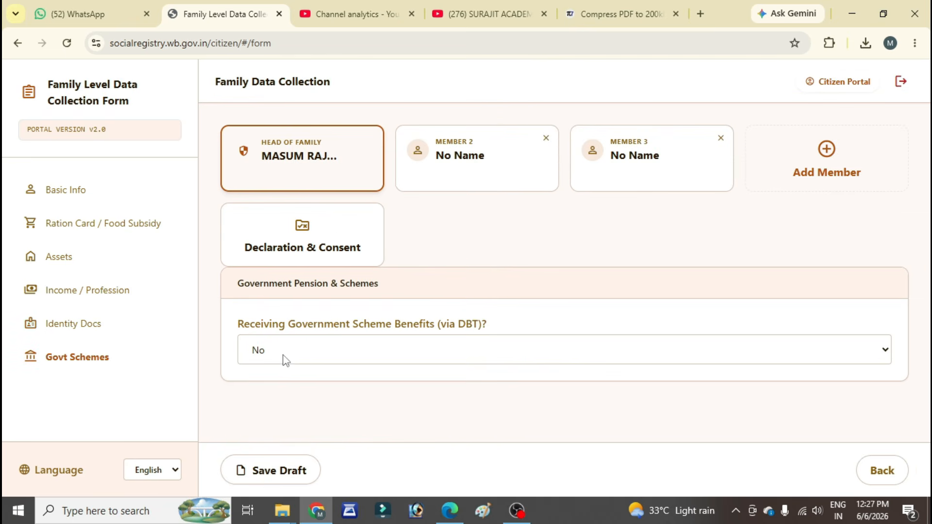
Step: Keep No for receiving government scheme benefits via DBT and save the head of family's entries as a draft
left_click(335, 348)
left_click(348, 348)
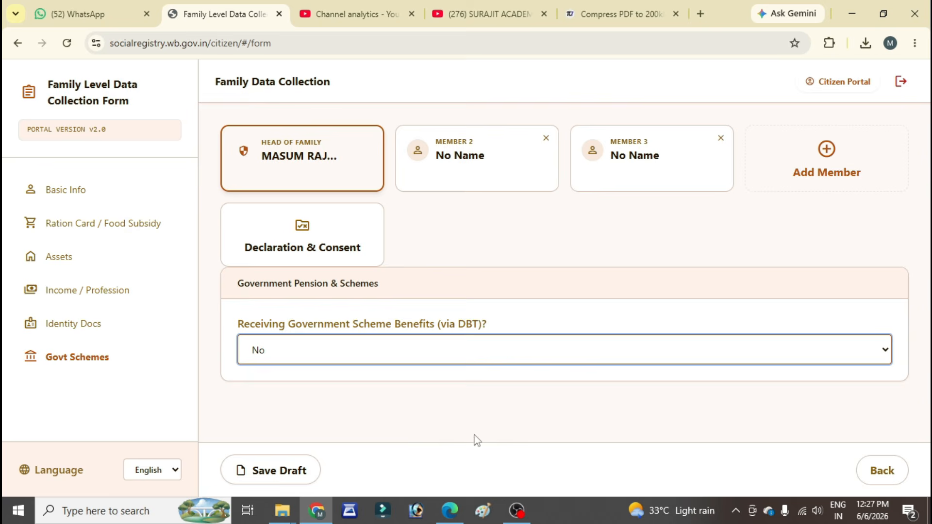
left_click(270, 478)
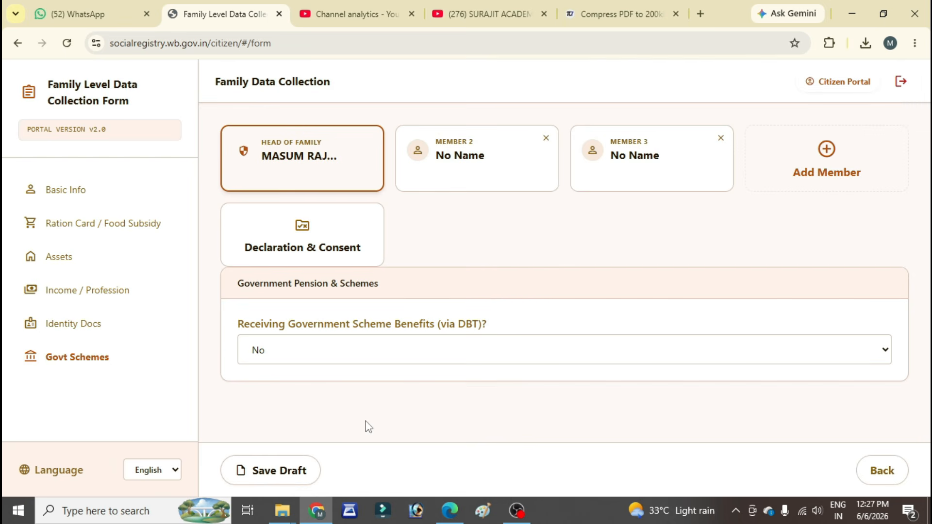
Step: Open Member 2's basic information and set the relation with the head of family to Wife
left_click(434, 177)
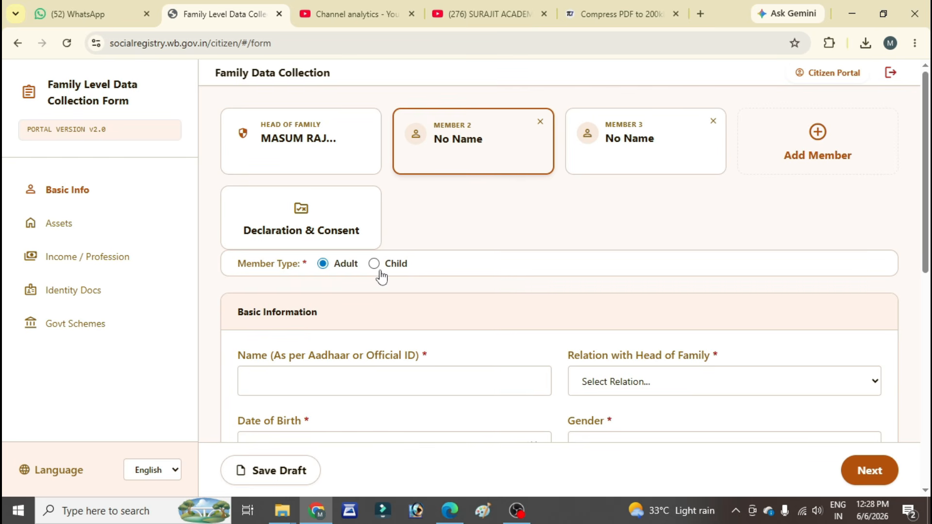
scroll(291, 330, "down", 3)
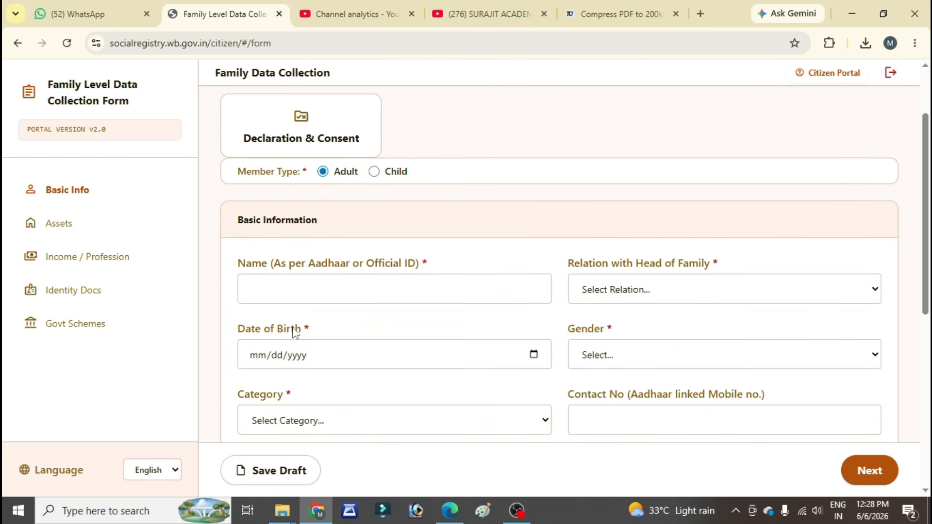
left_click(309, 243)
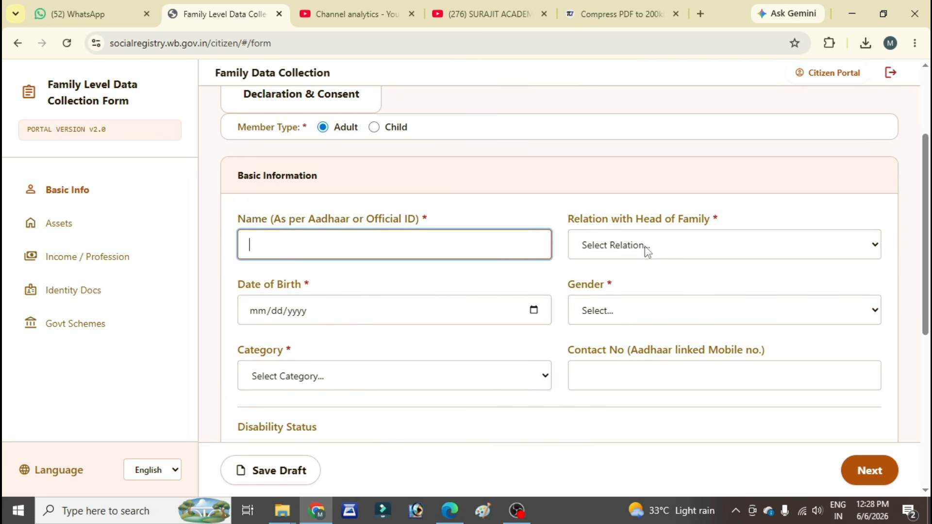
left_click(679, 252)
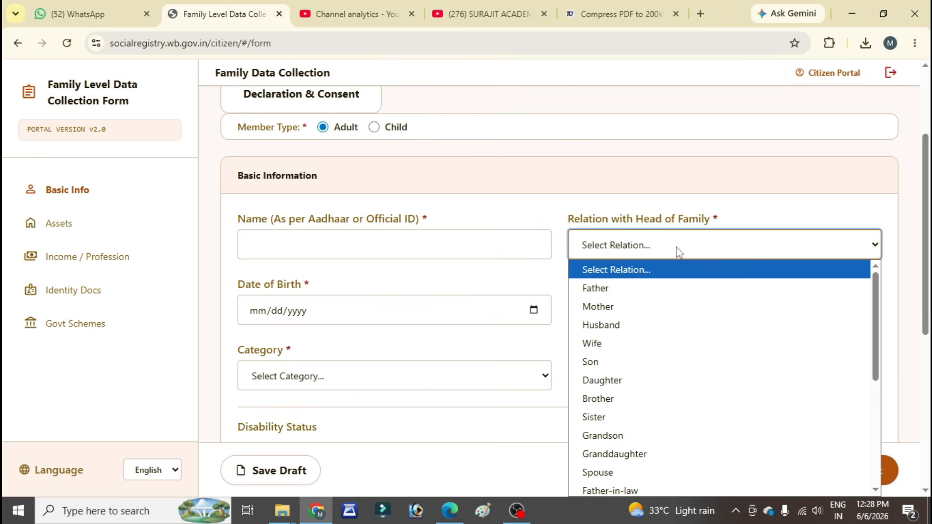
left_click(604, 344)
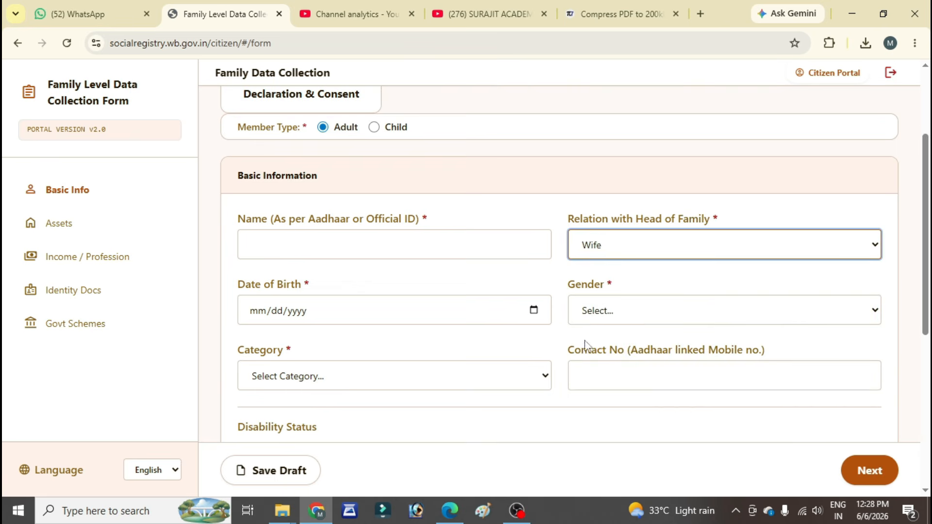
Step: Set Member 2's gender to Female and category to UR (Unreserved Category)
scroll(475, 331, "down", 1)
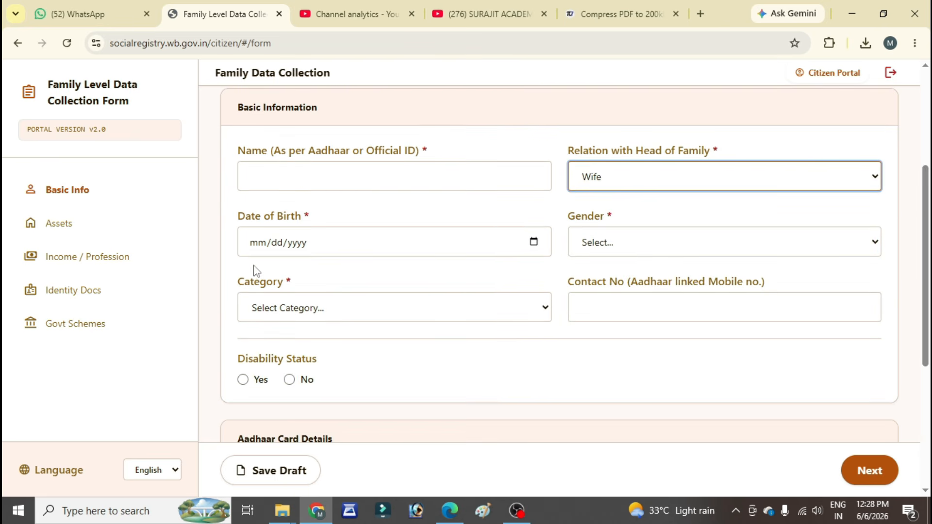
left_click(719, 239)
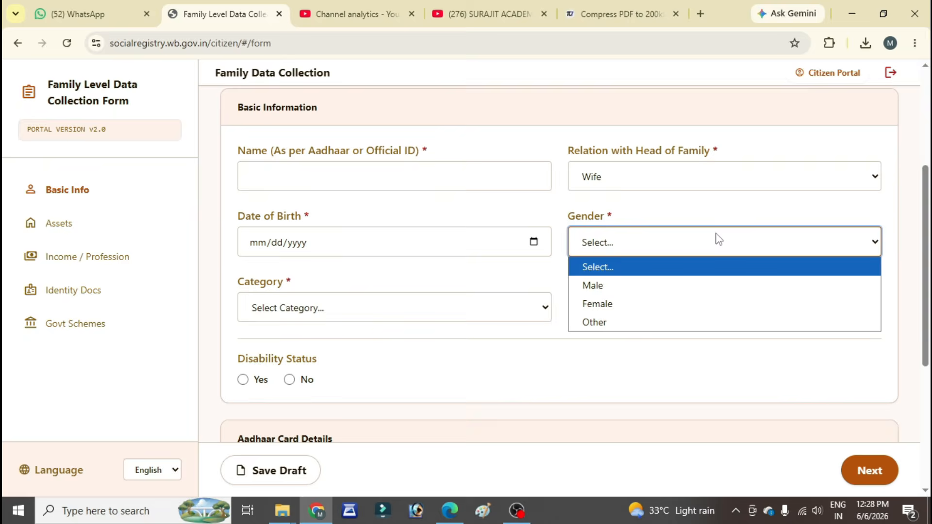
left_click(650, 303)
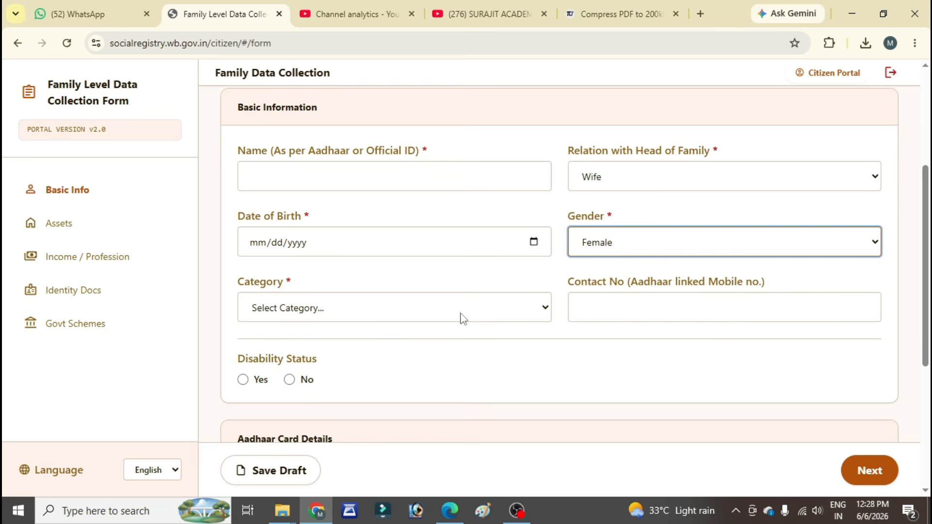
left_click(329, 308)
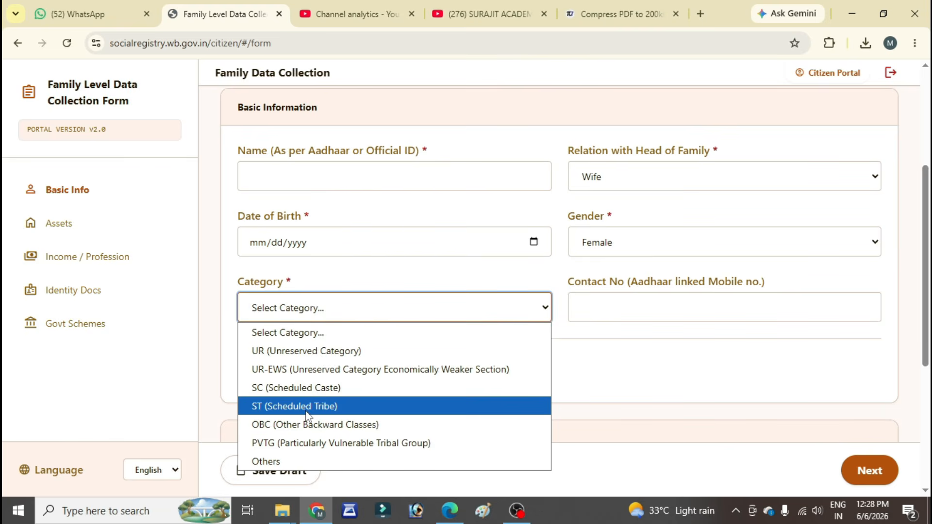
left_click(306, 351)
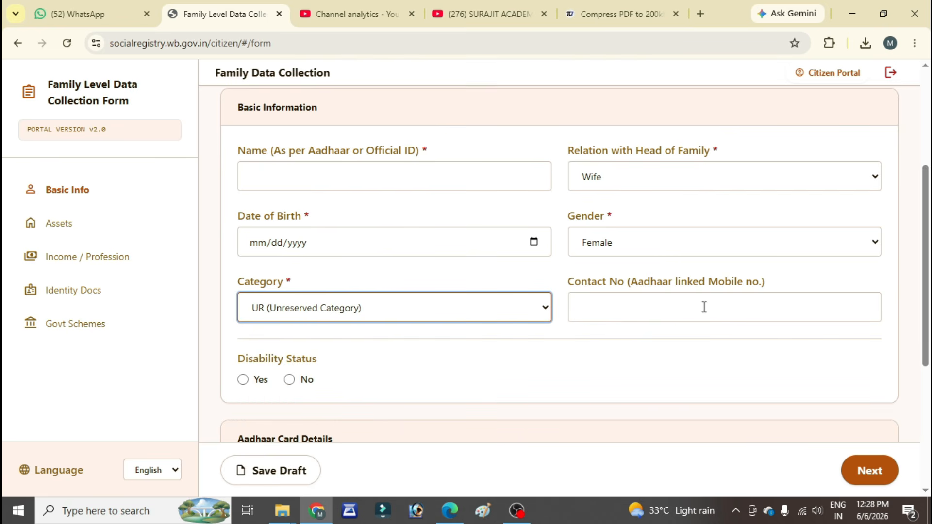
left_click(594, 322)
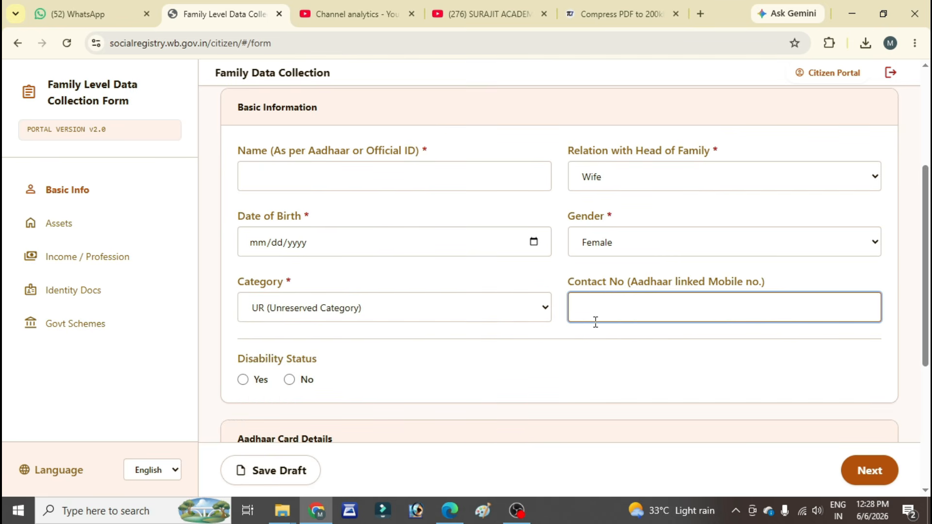
Step: Answer No to Member 2's disability status and enter the member's Aadhaar number
scroll(601, 308, "down", 3)
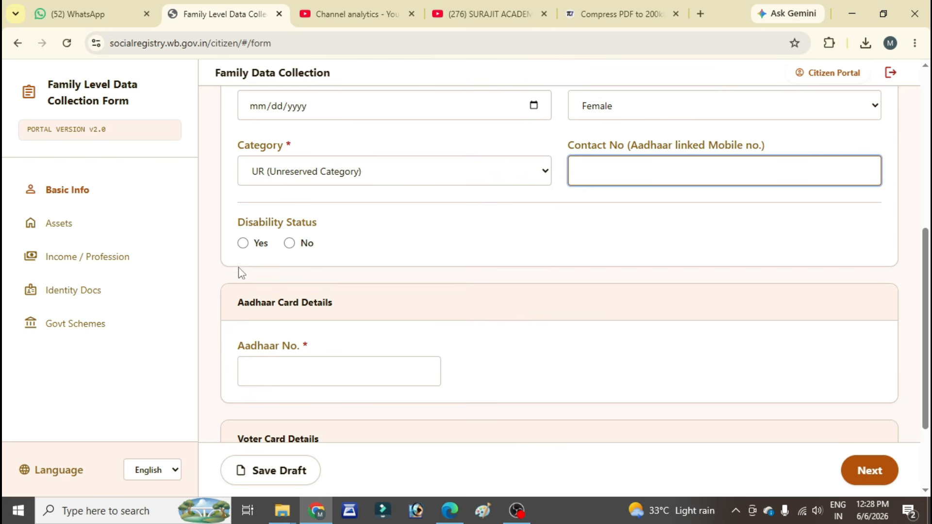
left_click(289, 243)
scroll(291, 243, "down", 3)
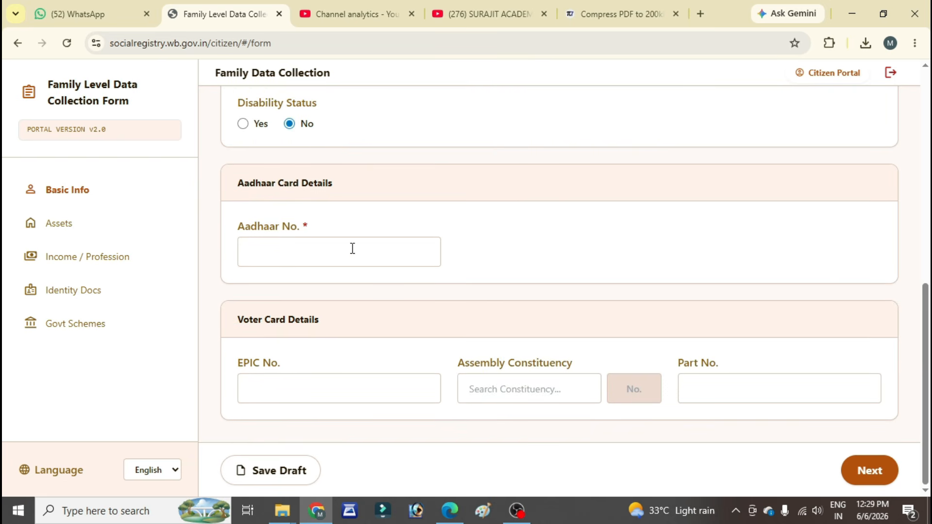
left_click(323, 248)
key("ctrl+v")
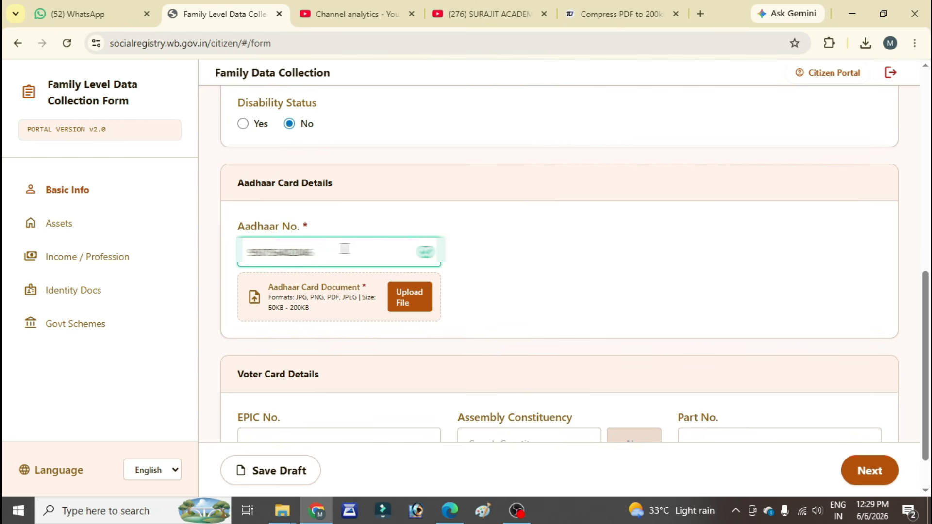
Step: In Member 2's voter card details, enter the EPIC number and choose 128 - Basanti as the Assembly Constituency
scroll(358, 311, "down", 1)
left_click(310, 390)
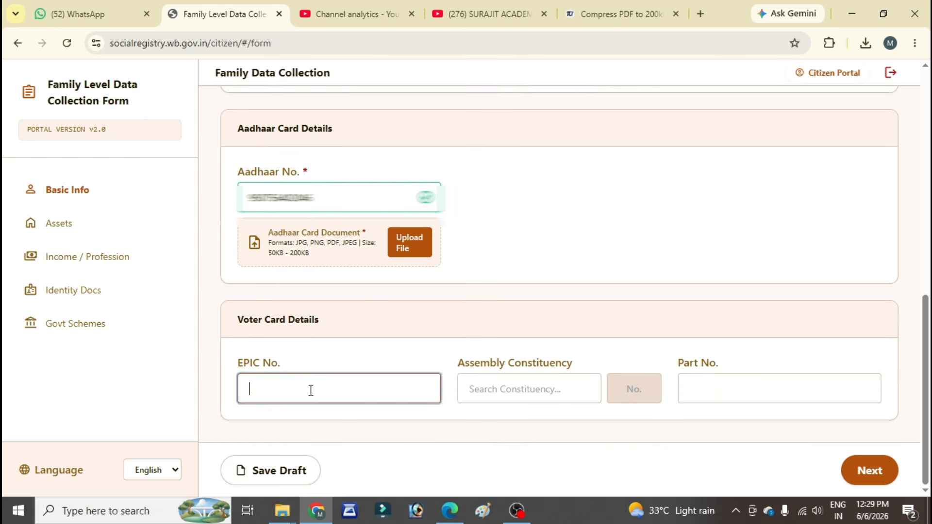
scroll(328, 377, "down", 1)
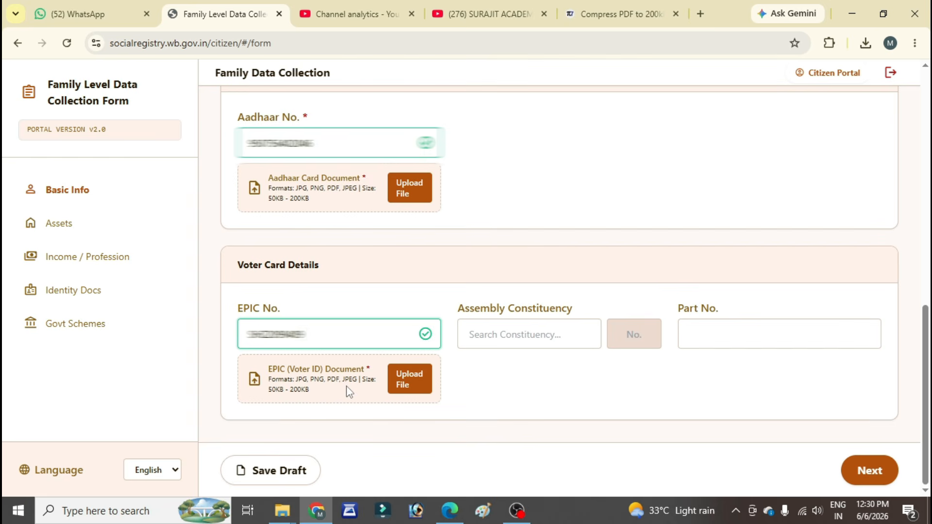
left_click(550, 340)
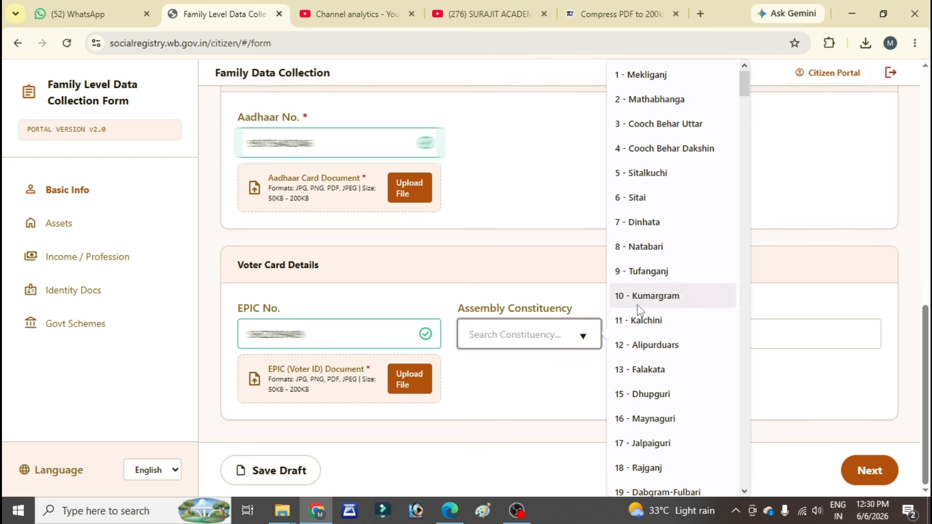
scroll(630, 308, "down", 7)
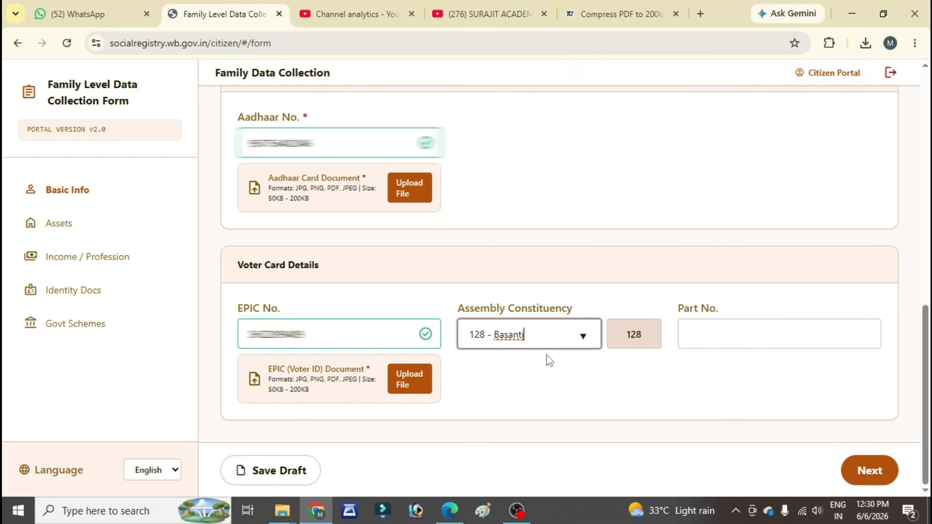
Step: Clear and reselect 128 - Basanti as Member 2's Assembly Constituency, and set the Part No. to 53
left_click(541, 338)
key("BackSpace")
key("BackSpace")
key("BackSpace")
key("BackSpace")
key("BackSpace")
key("BackSpace")
key("BackSpace")
key("BackSpace")
key("BackSpace")
key("BackSpace")
key("BackSpace")
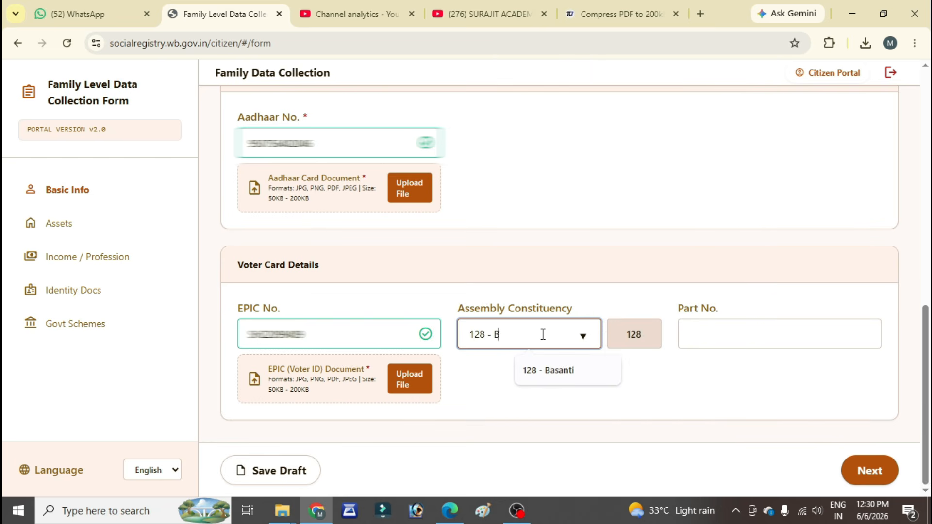
key("BackSpace")
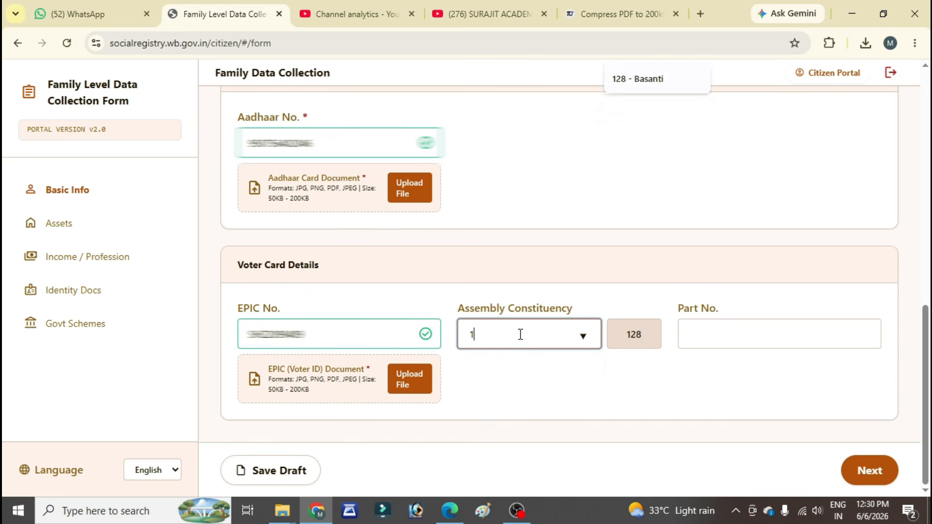
key("BackSpace")
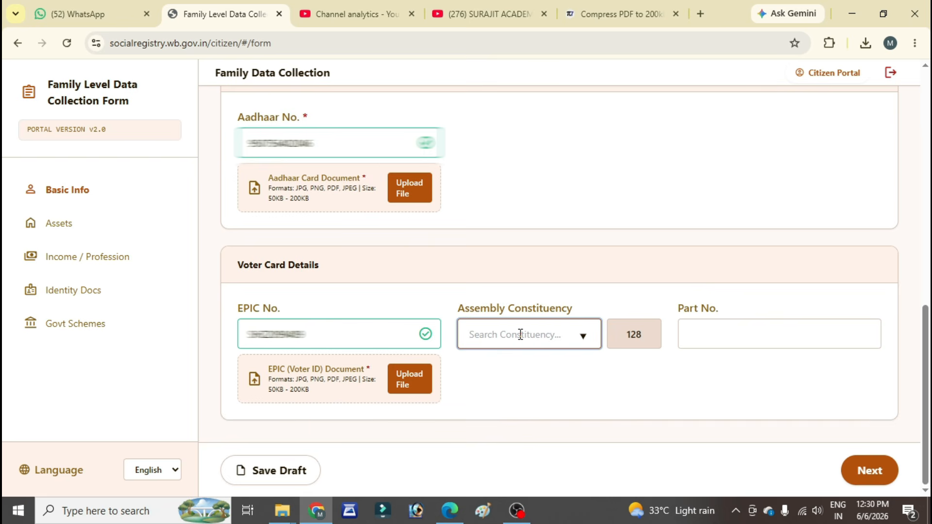
type("12")
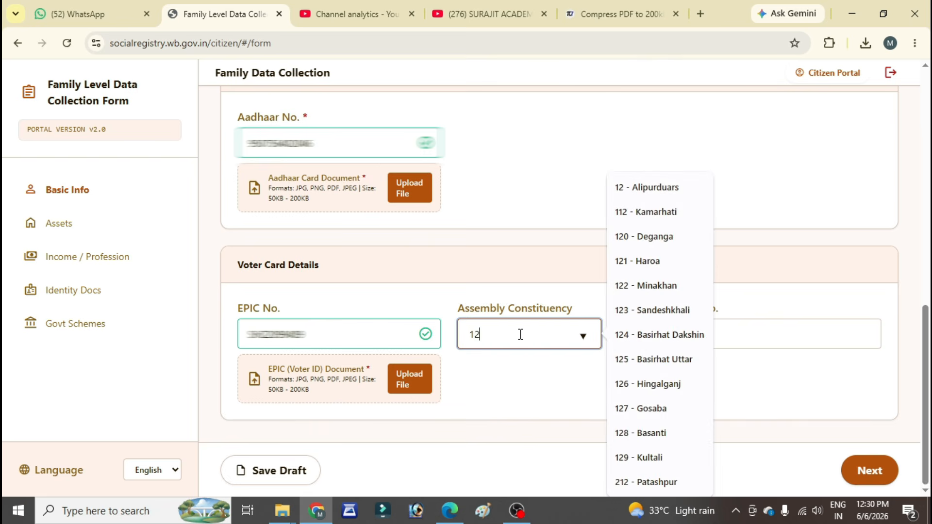
type("8")
left_click(548, 368)
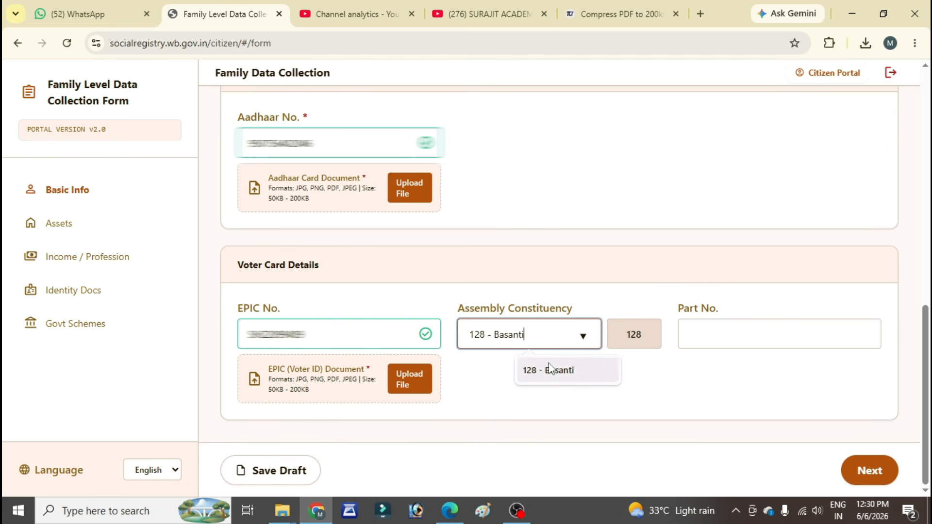
left_click(723, 328)
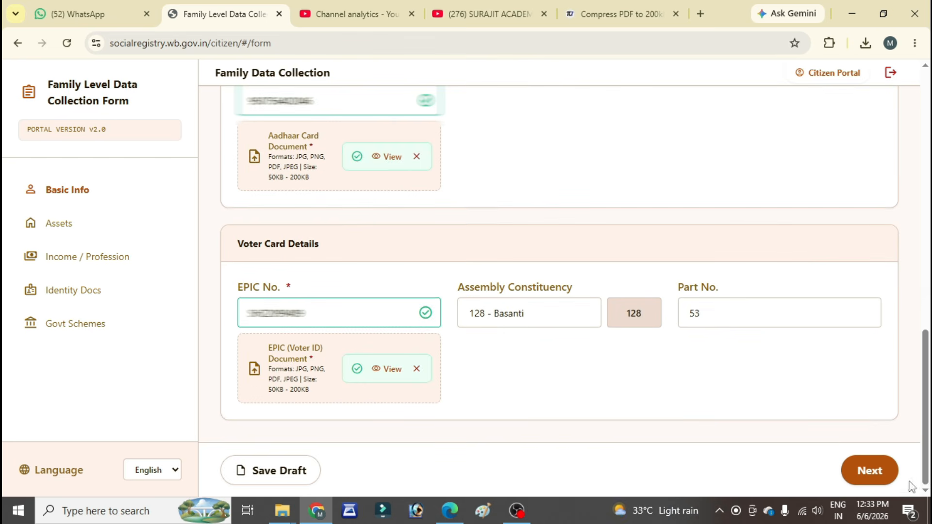
Step: Continue to Member 2's assets section and set health insurance to Yes with Government as the insurance type
left_click(895, 474)
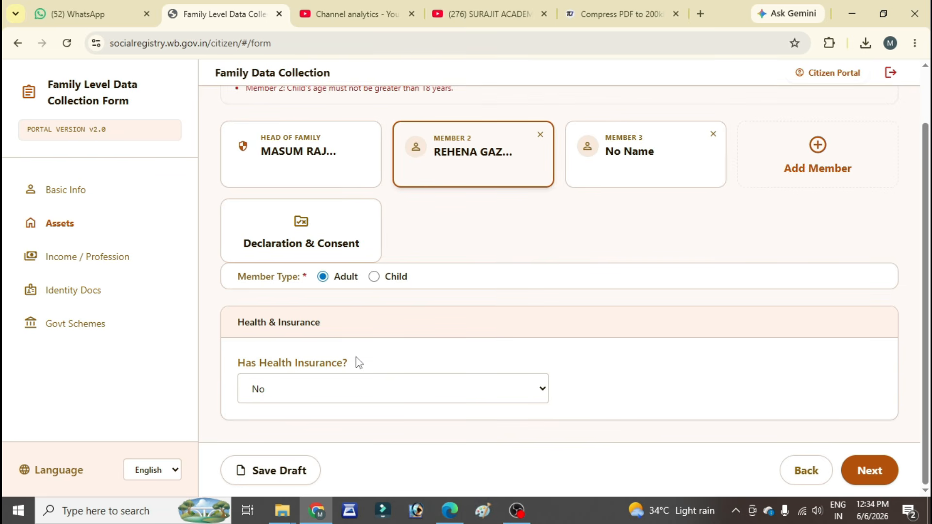
left_click(312, 388)
left_click(302, 435)
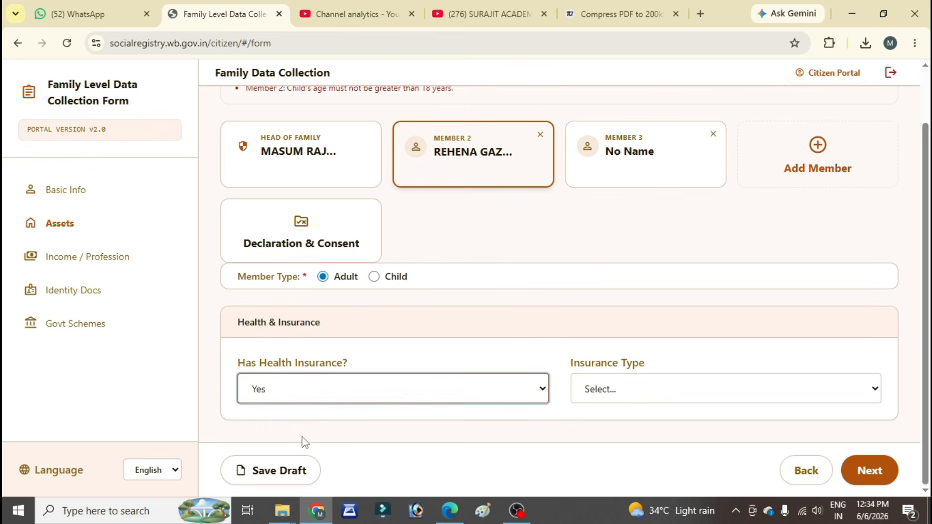
left_click(669, 397)
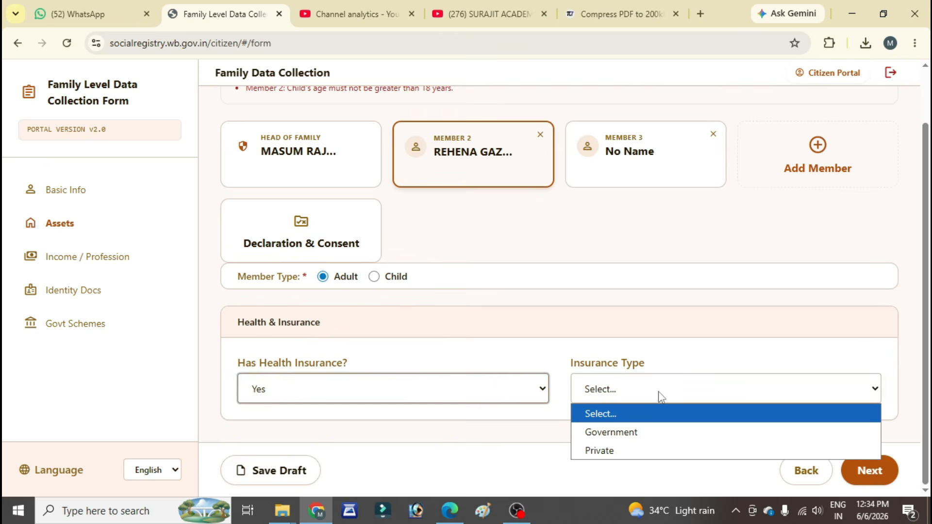
left_click(605, 432)
scroll(500, 425, "down", 2)
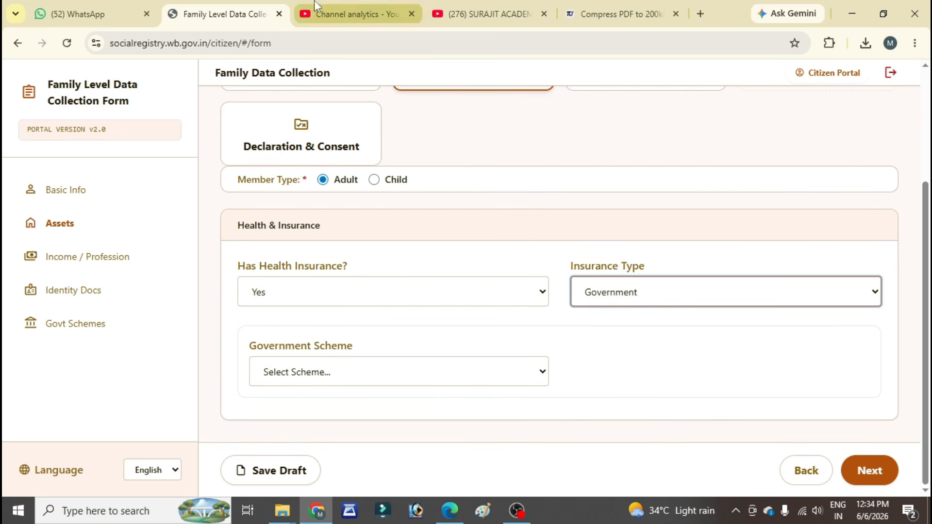
Step: Choose Swasthya Sathi as Member 2's government insurance scheme and enter the URN number
left_click(362, 380)
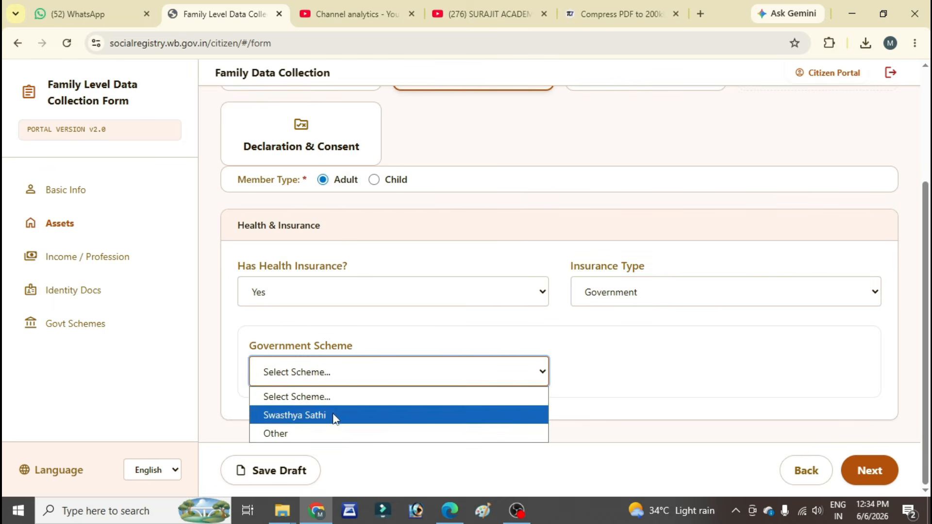
left_click(334, 416)
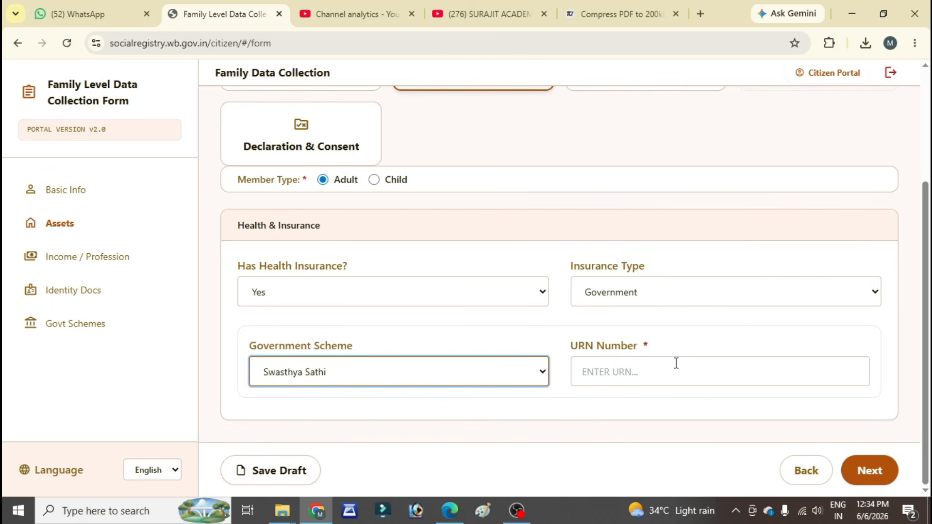
left_click(643, 371)
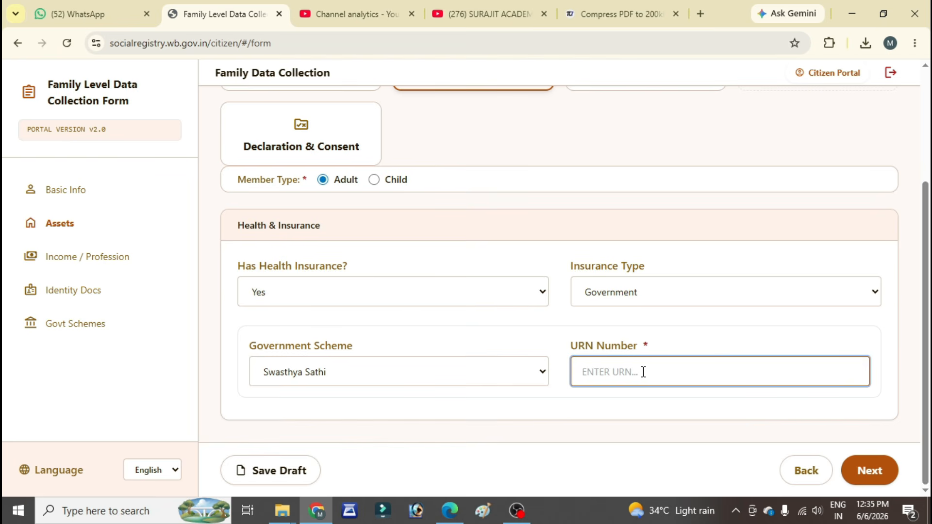
key("ctrl+v")
Step: Continue to Member 2's income and profession details, answer Yes to having a PAN card and enter the PAN number
left_click(880, 483)
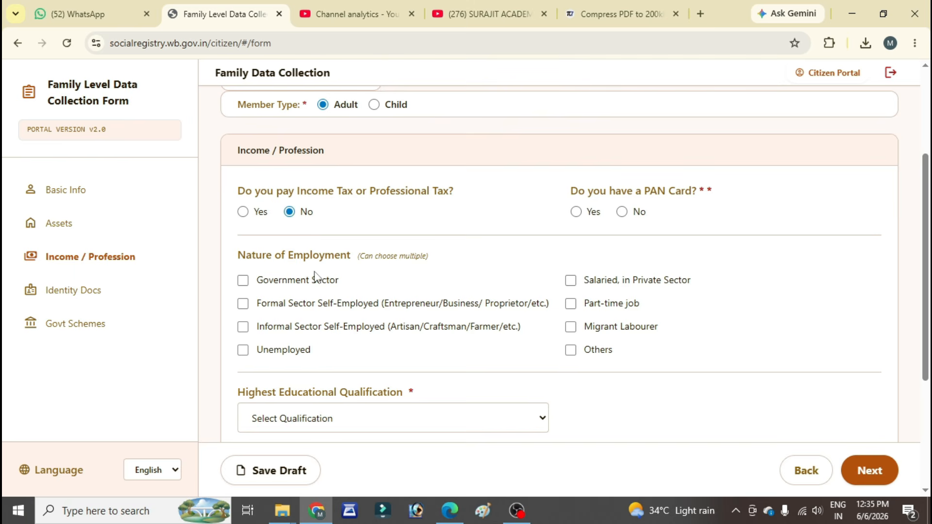
left_click(574, 214)
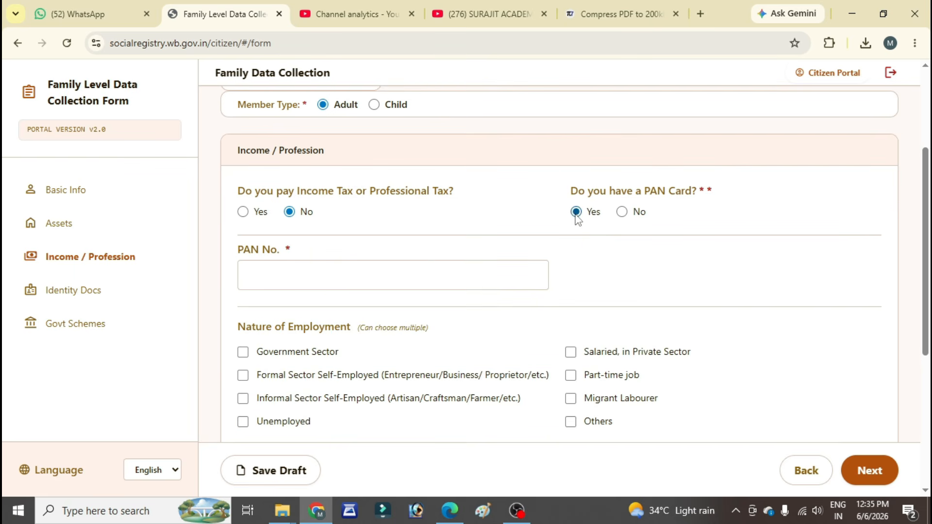
left_click(257, 282)
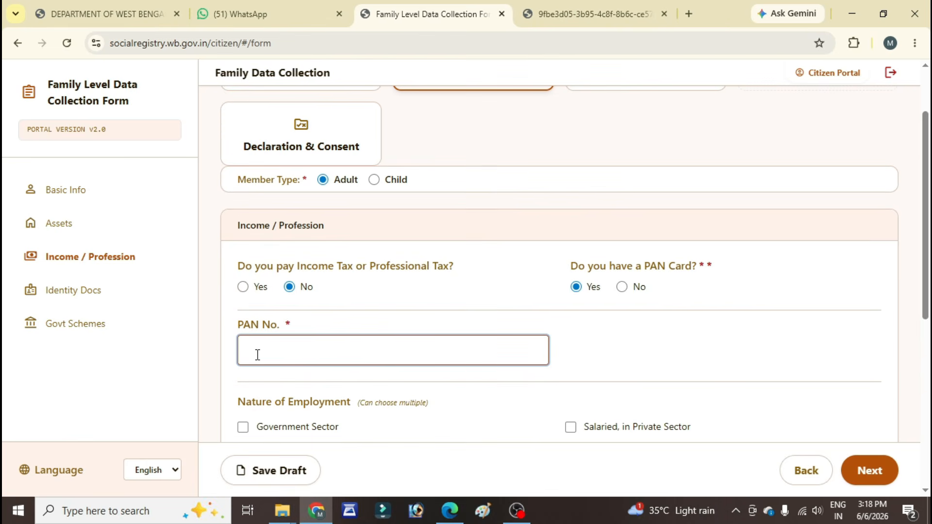
key("ctrl+v")
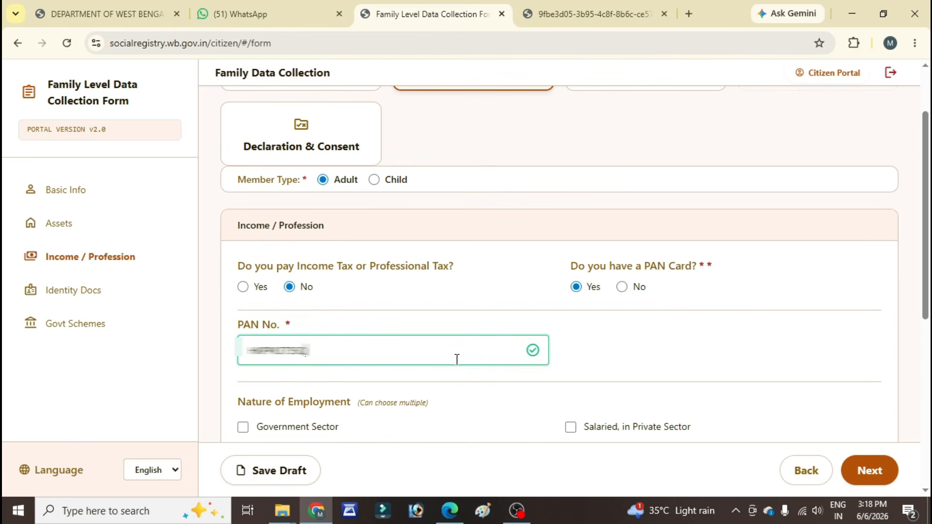
Step: Mark Member 2's nature of employment as Unemployed and set the highest educational qualification to Graduation
scroll(487, 363, "down", 3)
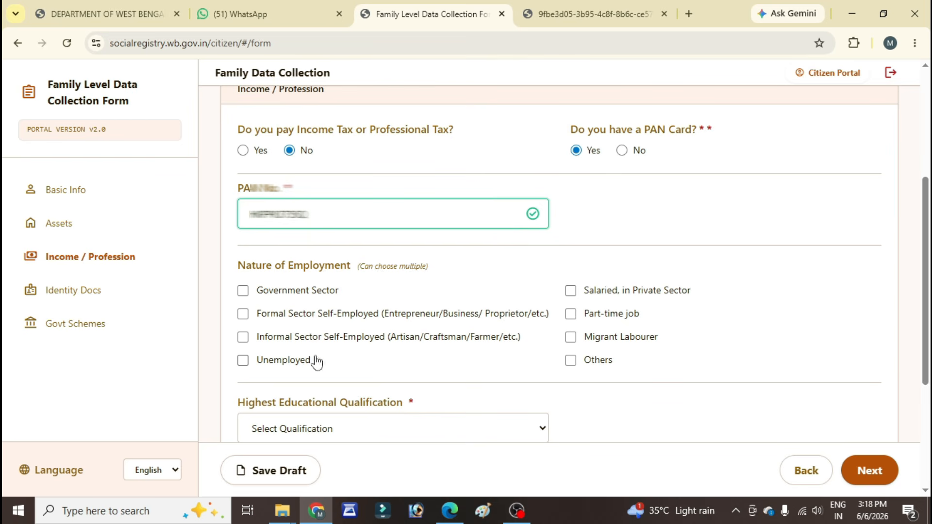
left_click(242, 360)
scroll(335, 358, "down", 4)
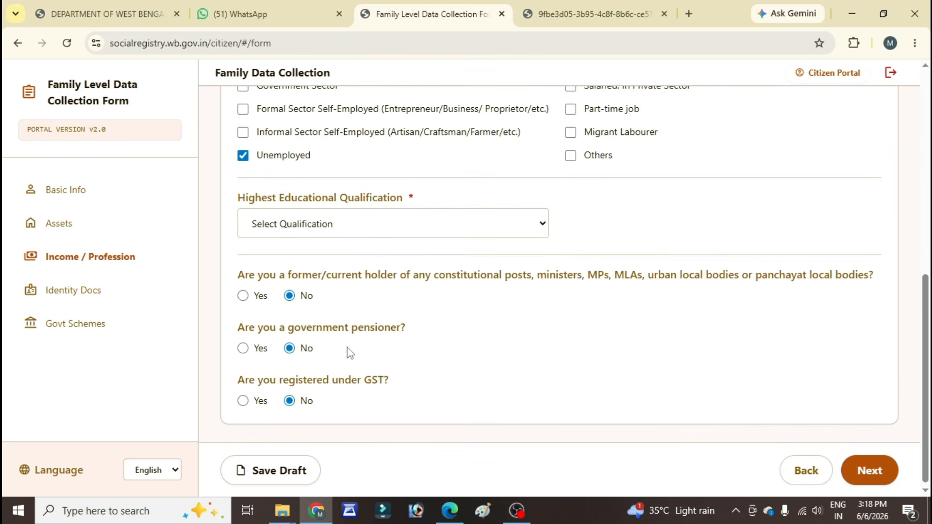
left_click(413, 229)
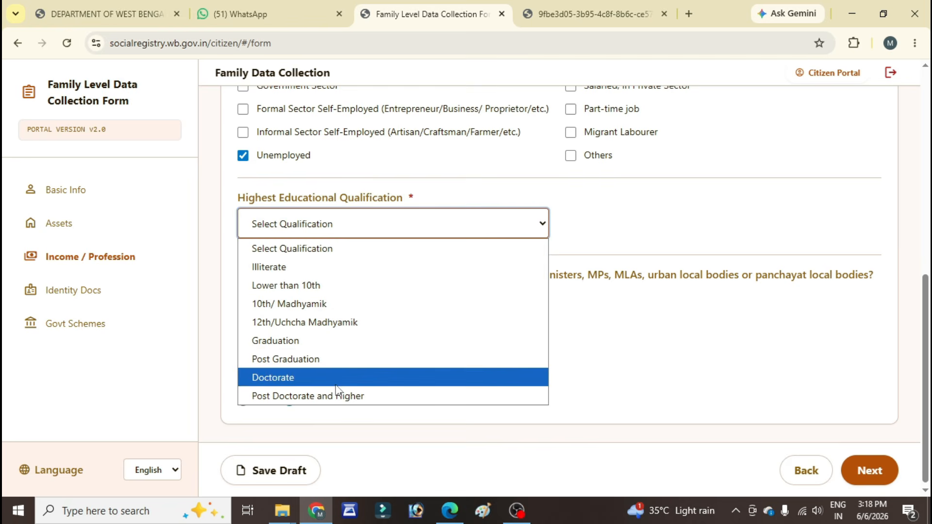
left_click(311, 344)
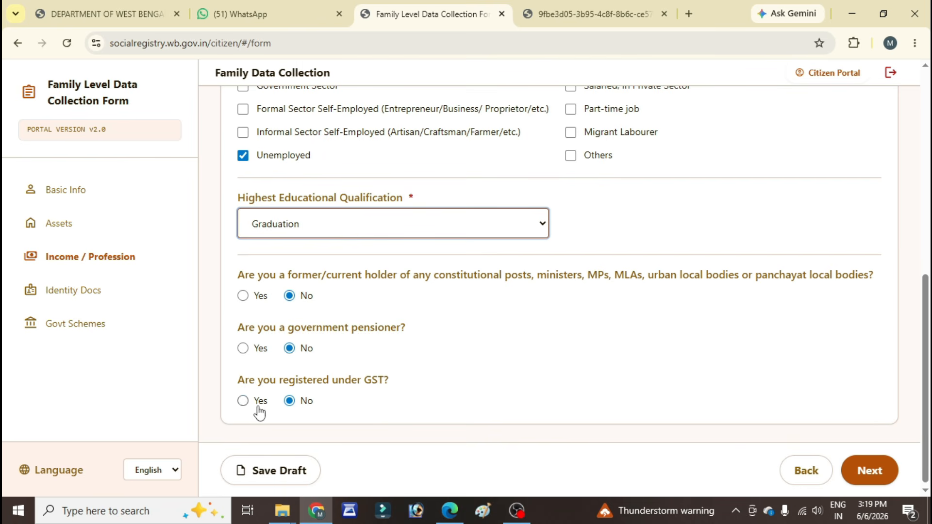
Step: Leave Member 2's GST registration answered as No and continue to the identity documents section
left_click(242, 401)
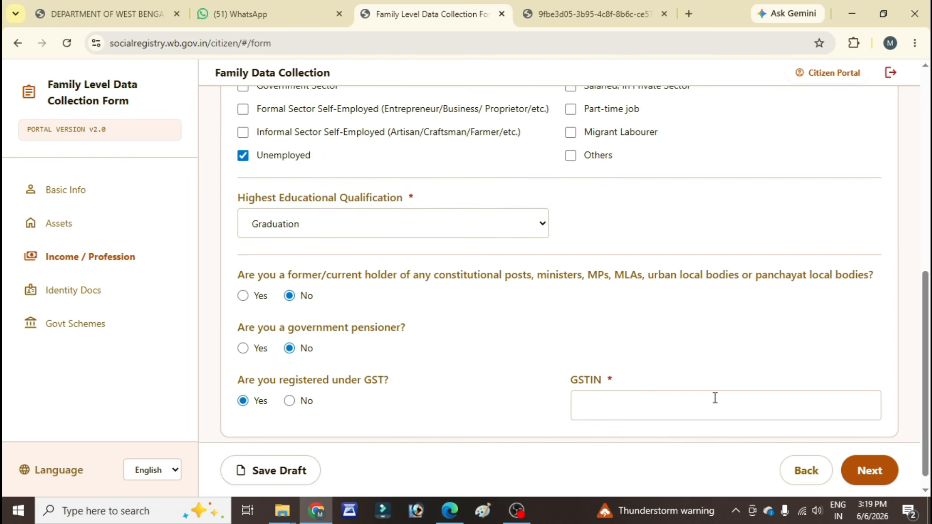
left_click(290, 402)
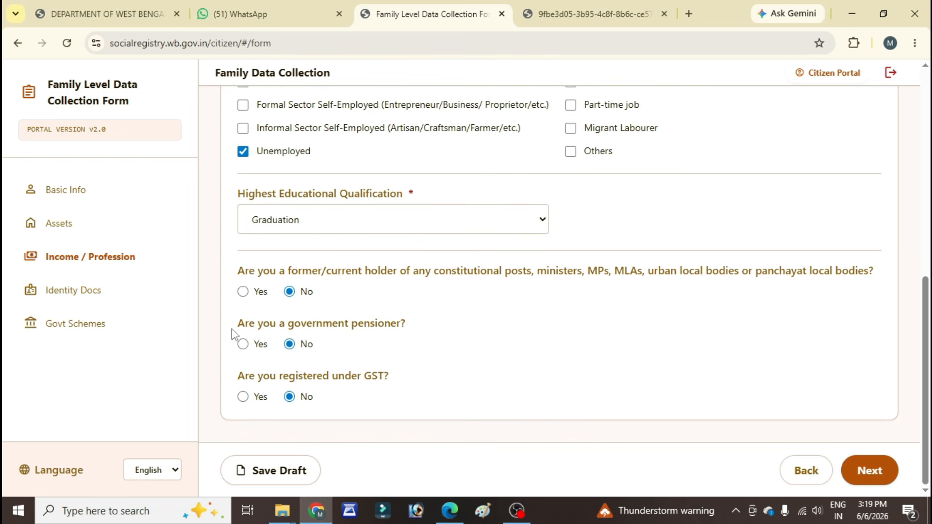
left_click(868, 472)
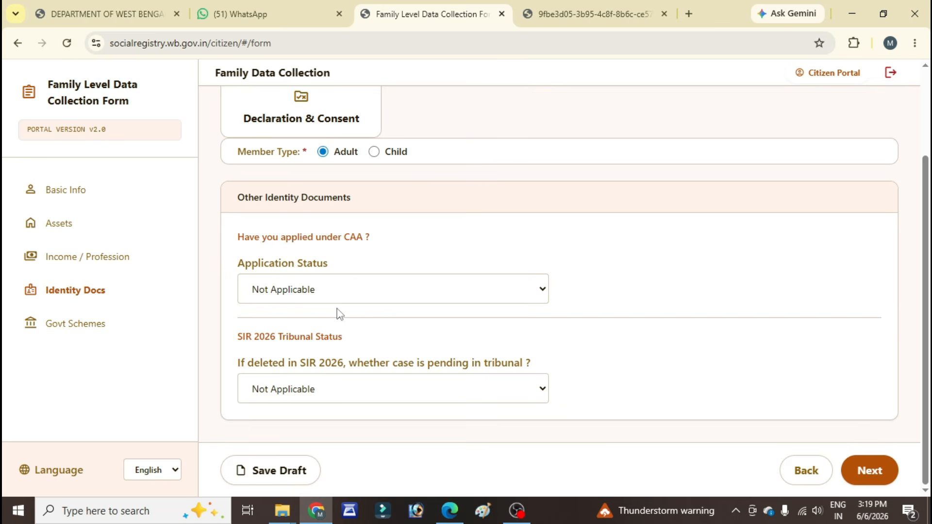
Step: Set both Member 2's CAA application status and the SIR 2026 tribunal case status to Not Applicable
left_click(391, 287)
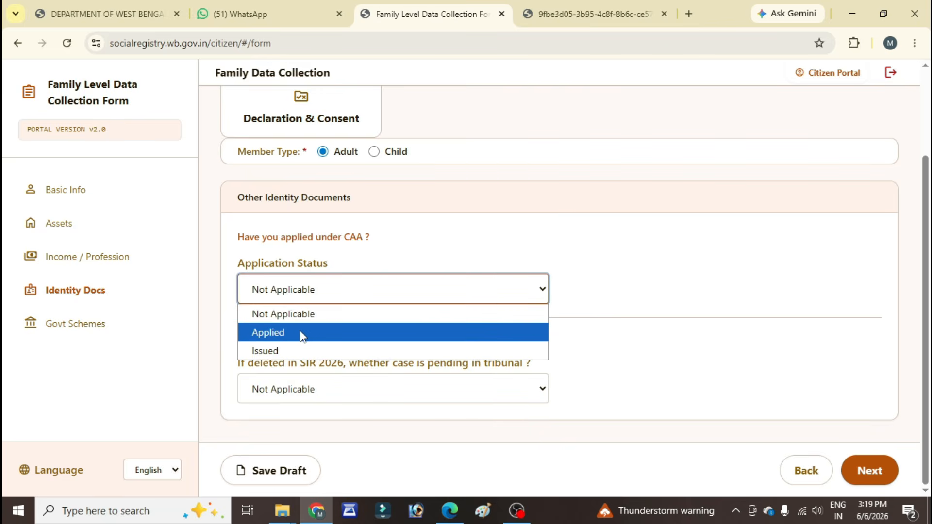
left_click(305, 316)
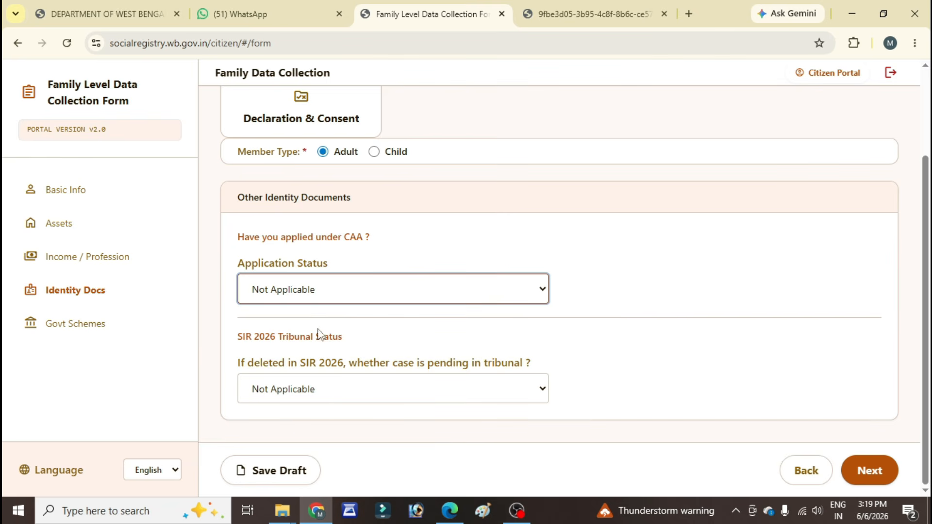
left_click(420, 388)
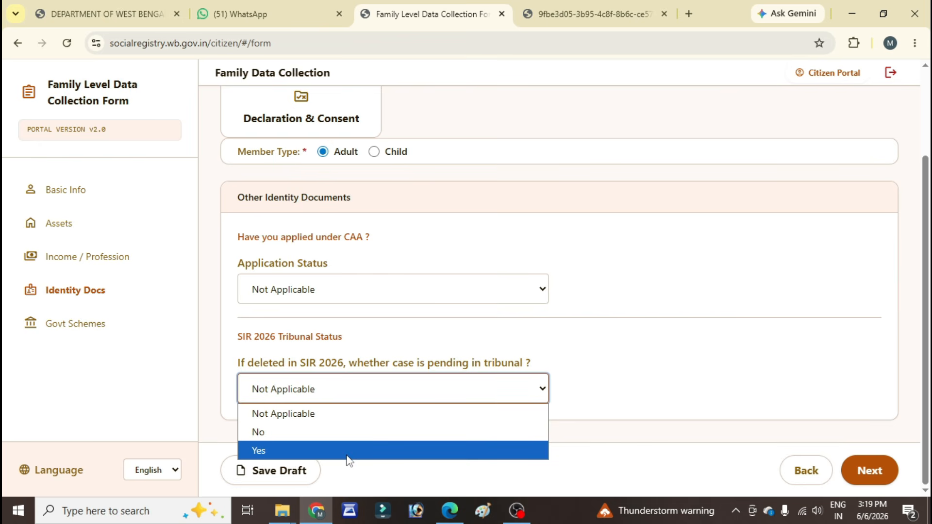
left_click(346, 412)
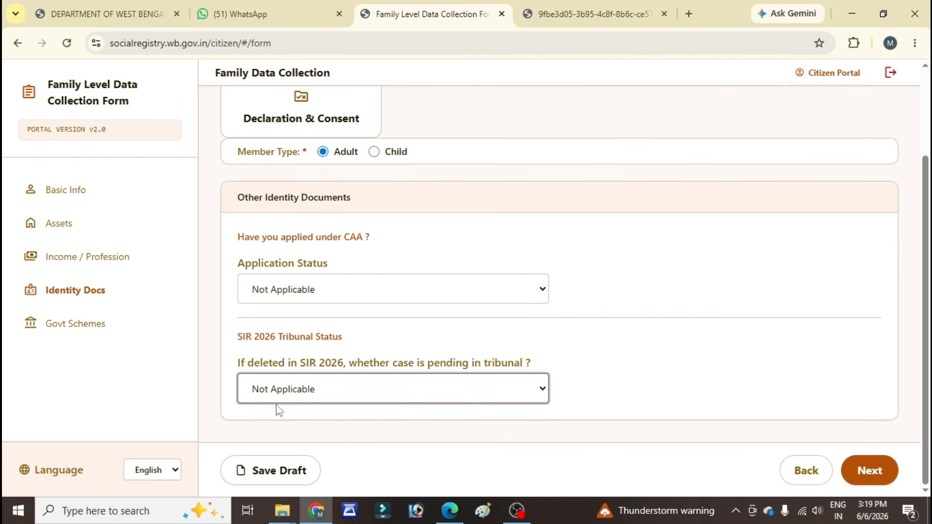
Step: Continue to Member 2's government schemes and choose "Yes, I am applying" for Annapurna Yojana
left_click(862, 474)
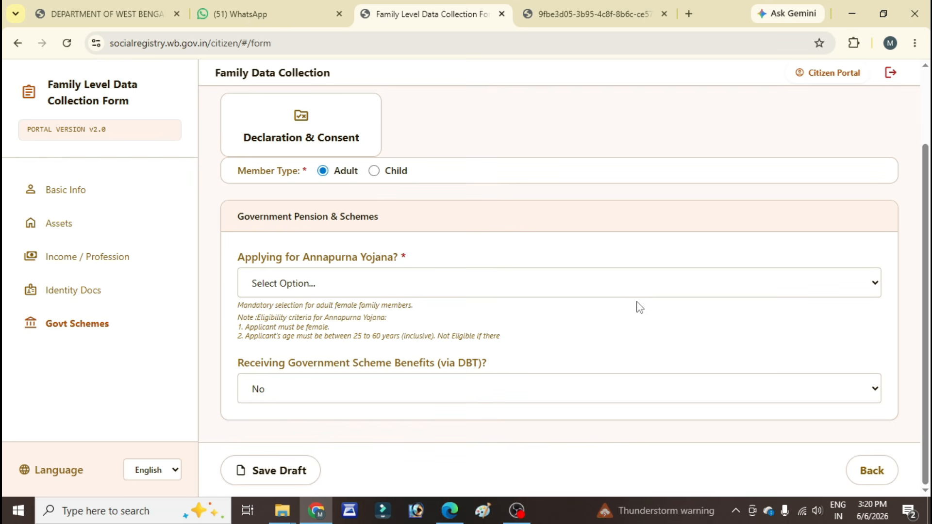
left_click(566, 289)
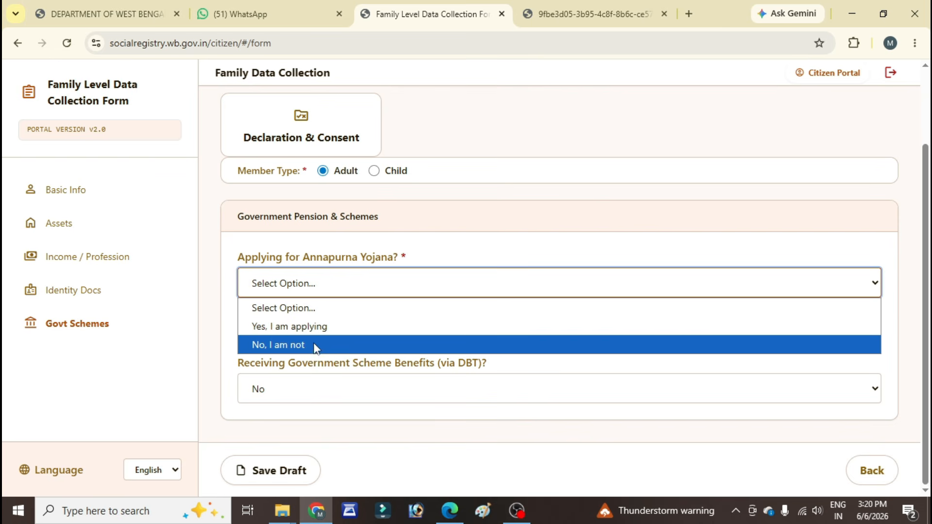
key("Up")
key("Return")
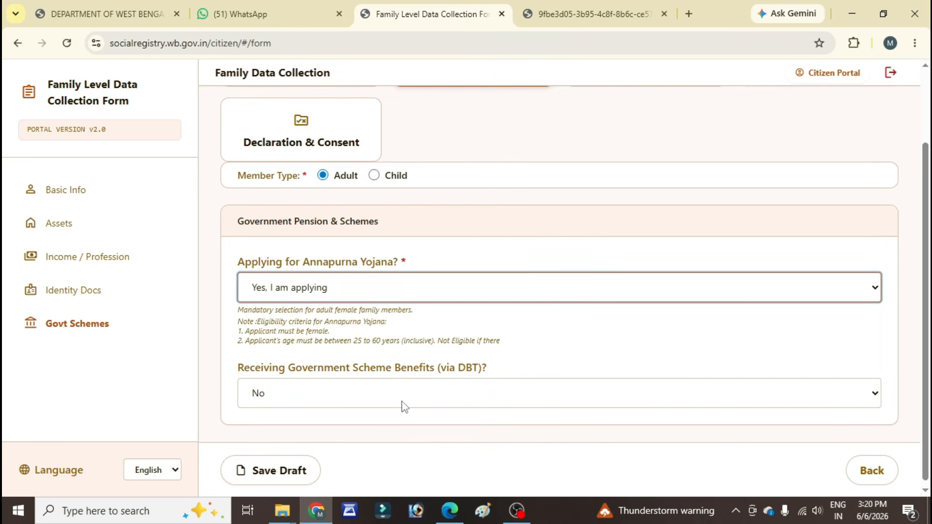
Step: Set Member 2's answer for receiving government scheme benefits via DBT to Yes
left_click(559, 392)
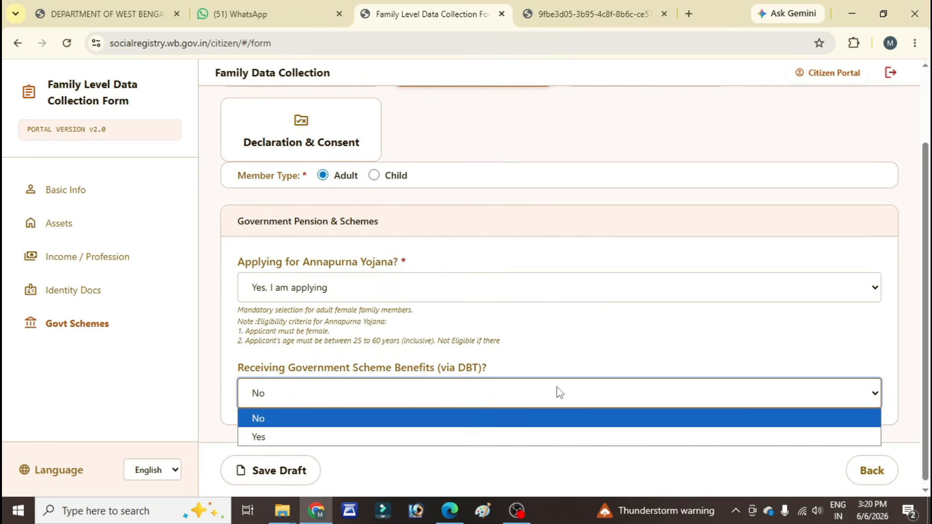
left_click(349, 436)
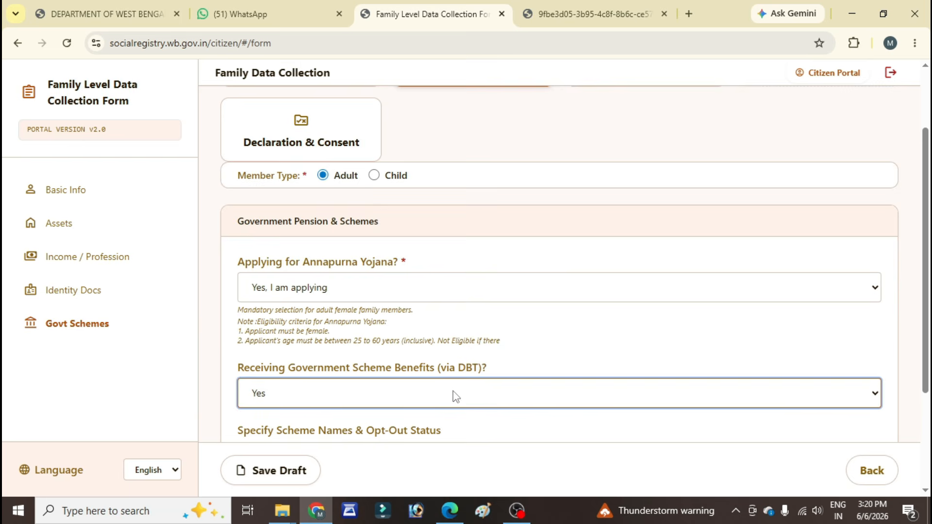
scroll(453, 391, "down", 3)
left_click(441, 258)
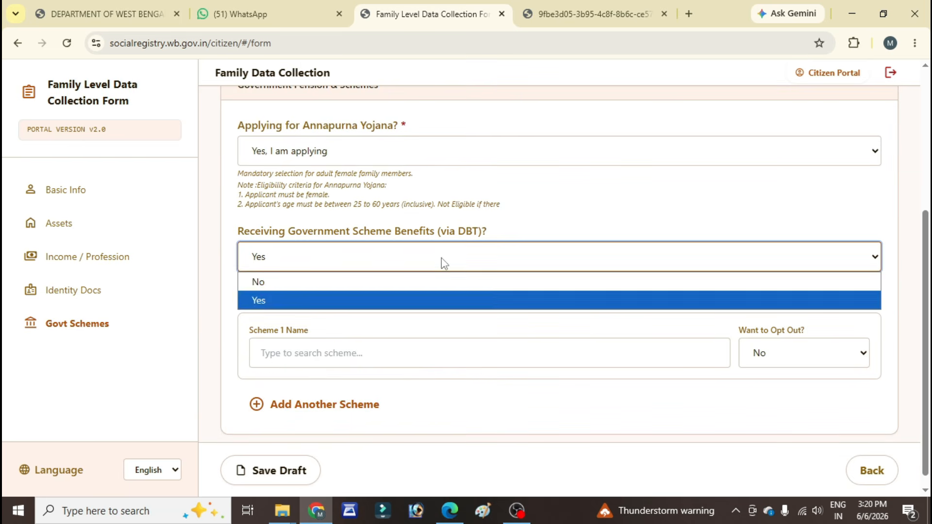
left_click(441, 258)
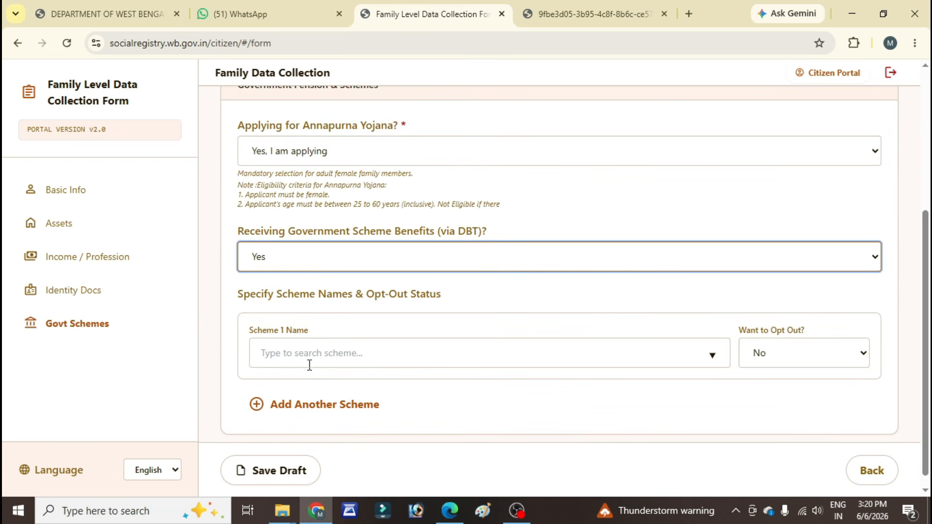
Step: Change Member 2's answer for receiving government scheme benefits via DBT to No and save the draft
left_click(391, 269)
left_click(354, 282)
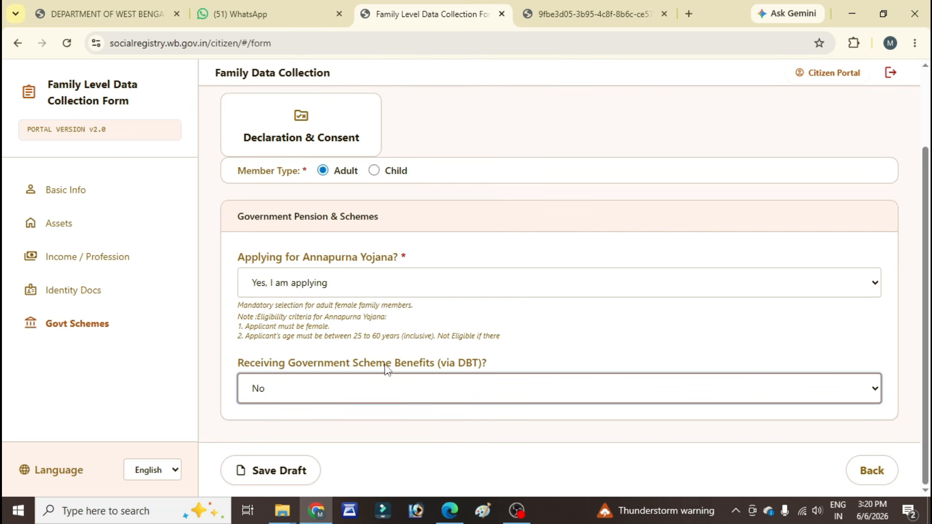
left_click(273, 472)
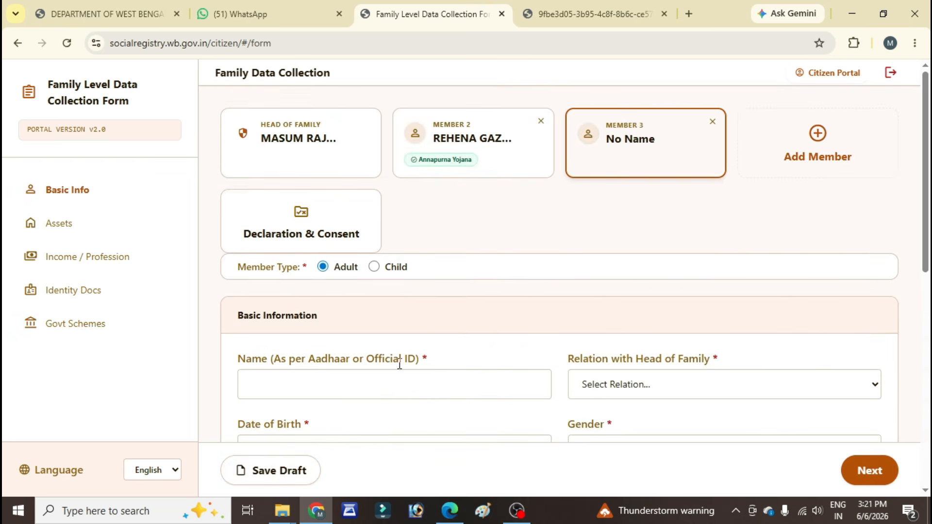
Step: Add a third family member and set the member type to Child
scroll(430, 310, "down", 4)
scroll(431, 310, "up", 4)
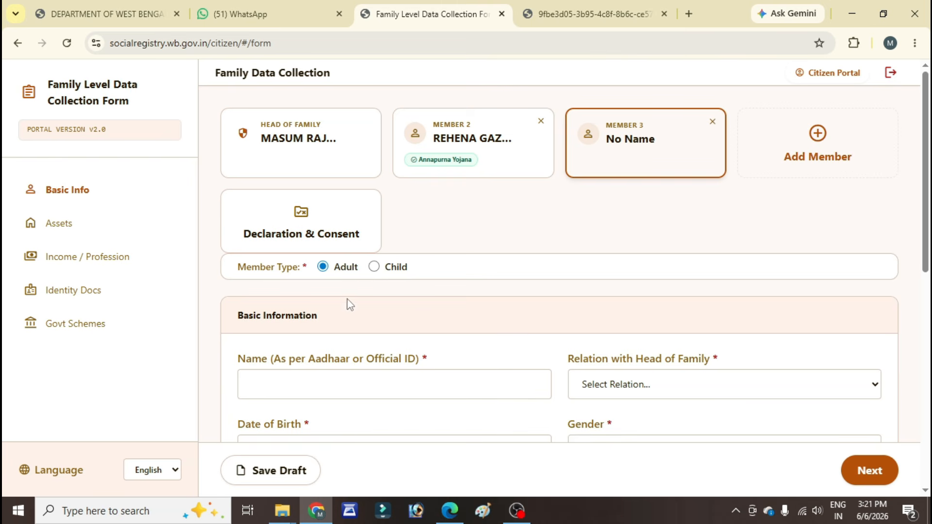
left_click(374, 267)
Step: Enter Member 3's name and date of birth, and set the relation with the head of family to Daughter
scroll(502, 281, "down", 1)
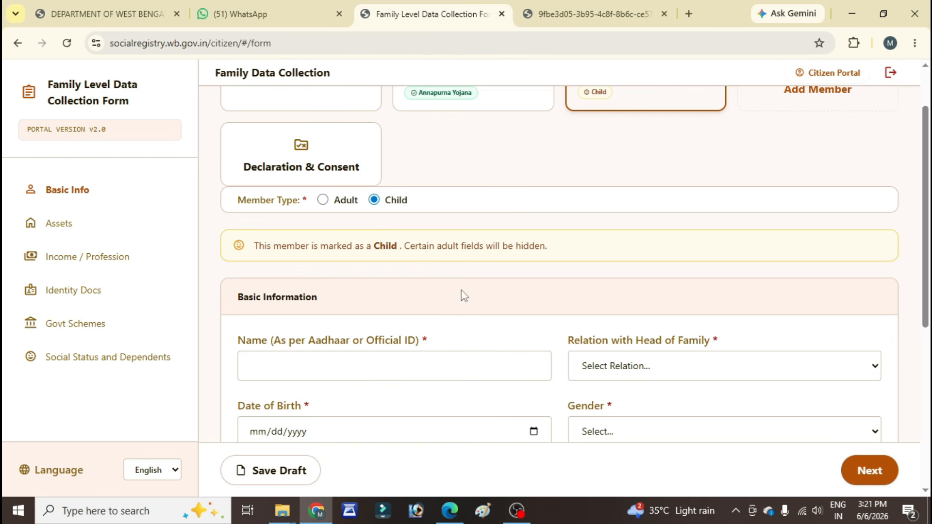
scroll(433, 291, "down", 4)
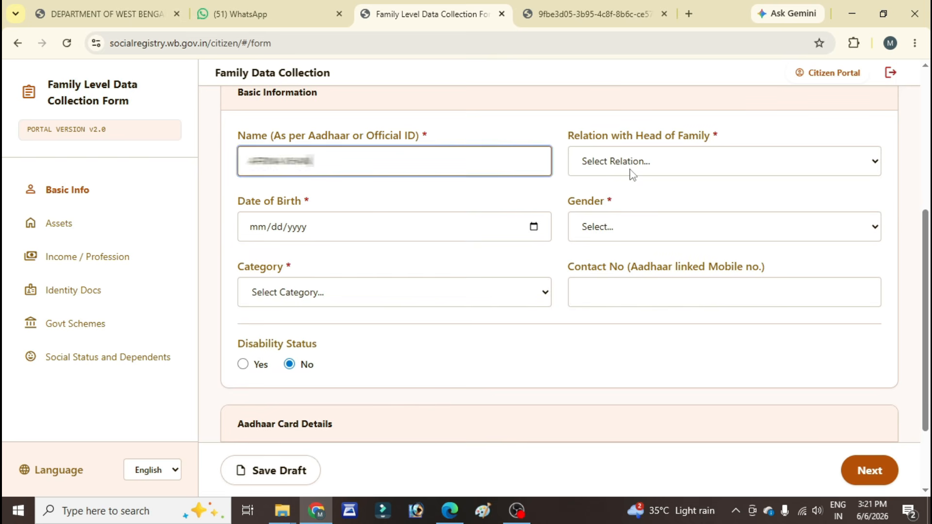
left_click(630, 168)
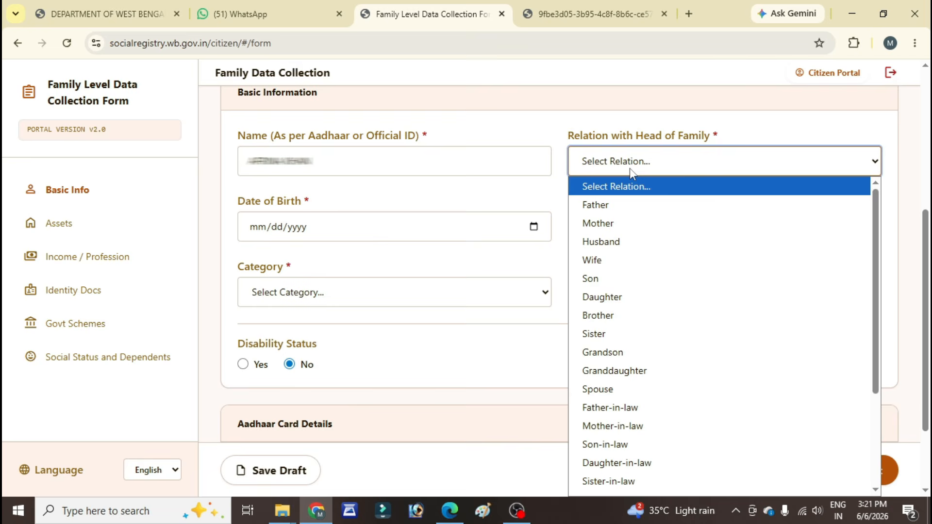
left_click(536, 229)
type("10112021")
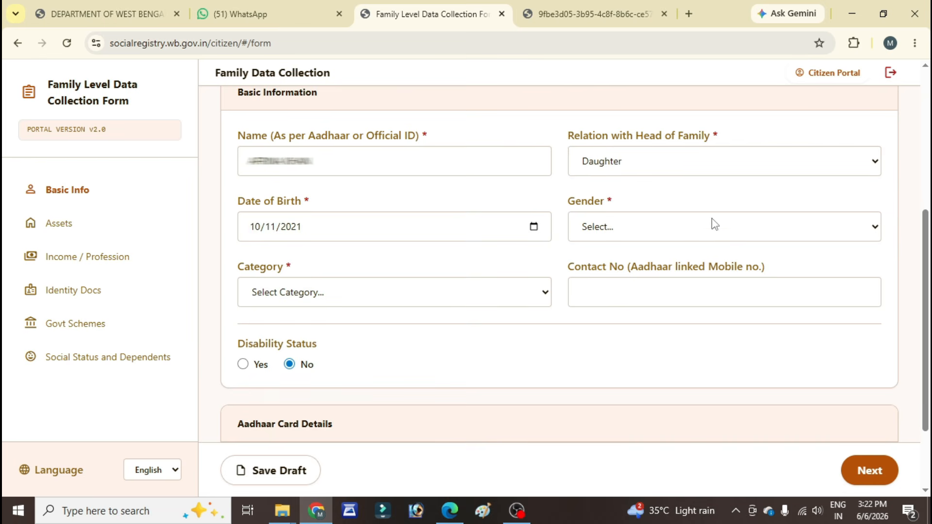
Step: Set Member 3's gender to Female and category to UR (Unreserved Category)
left_click(713, 227)
left_click(636, 292)
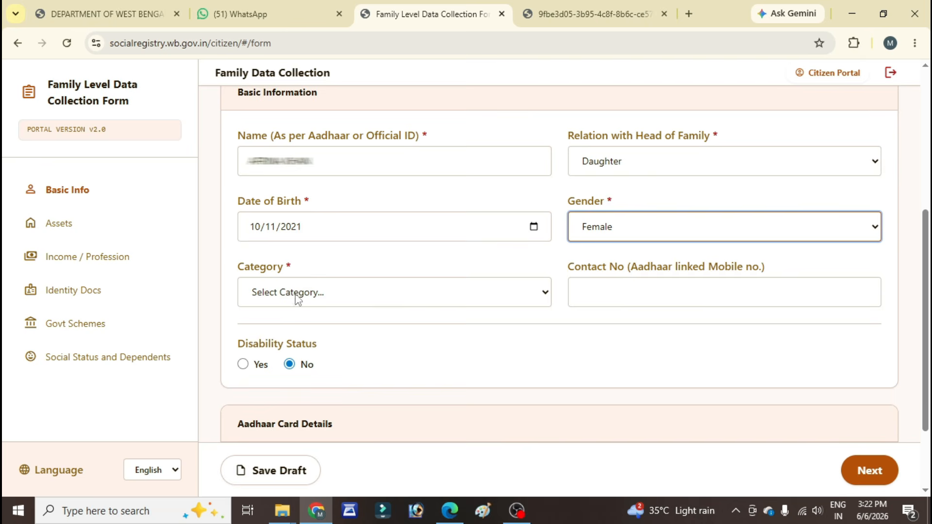
left_click(372, 298)
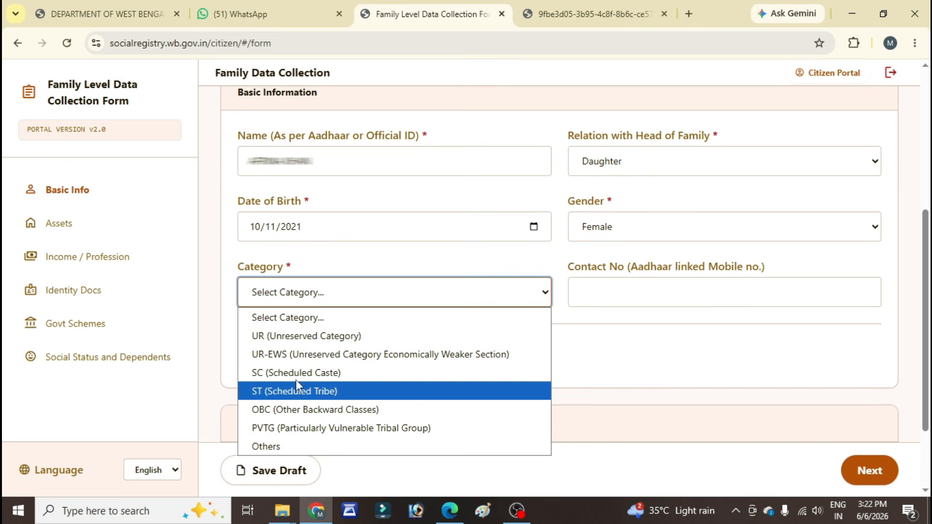
left_click(280, 341)
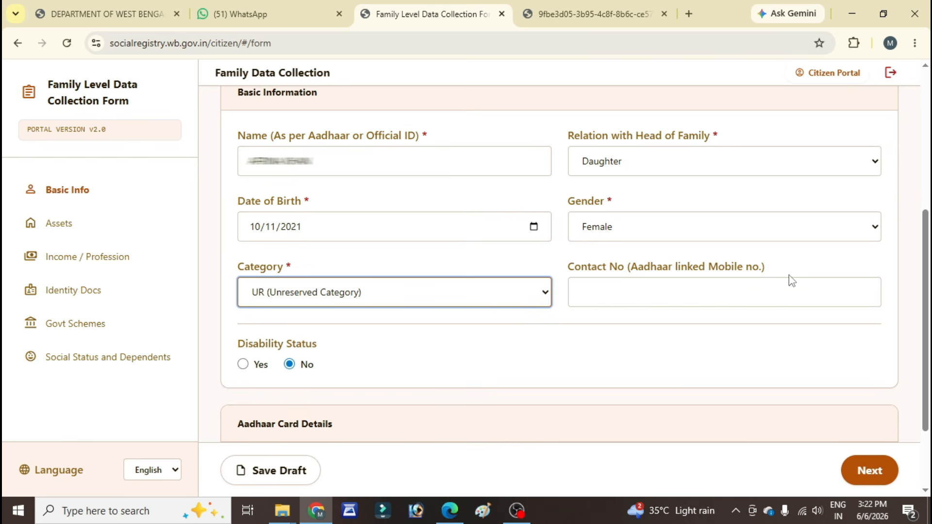
Step: Proceed to Member 3's identity documents, leaving health insurance as No and skipping the income section
scroll(427, 374, "down", 2)
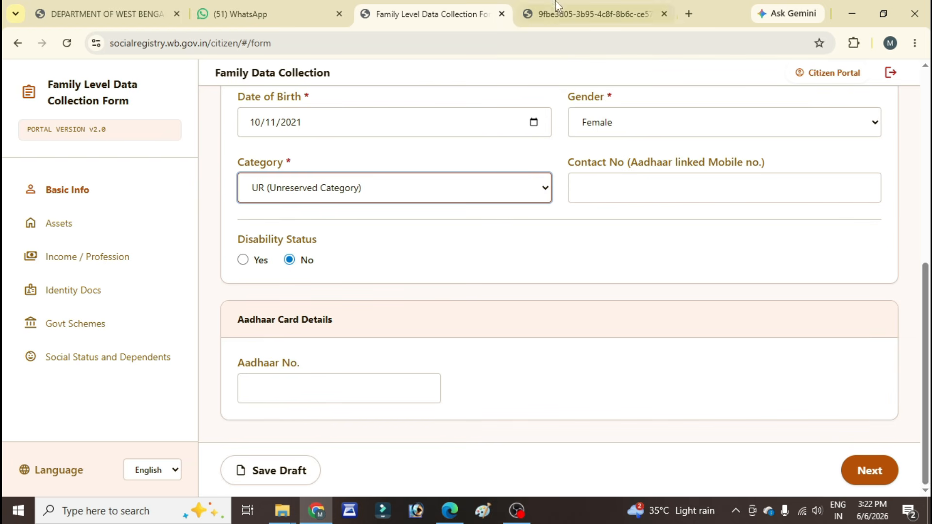
left_click(861, 473)
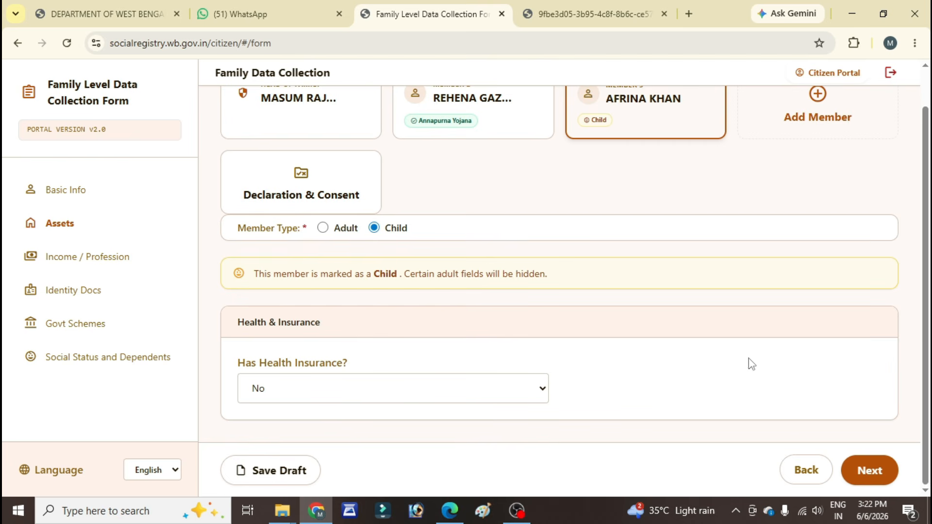
left_click(869, 470)
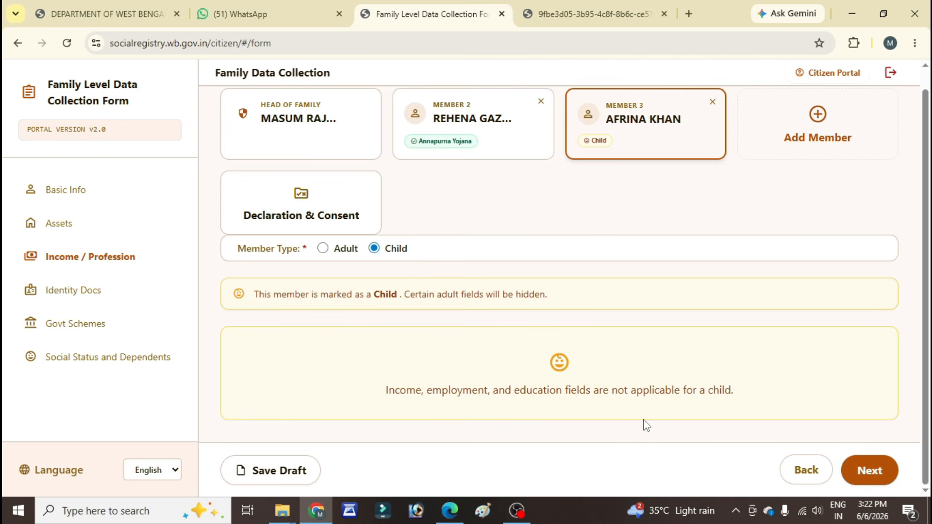
left_click(883, 483)
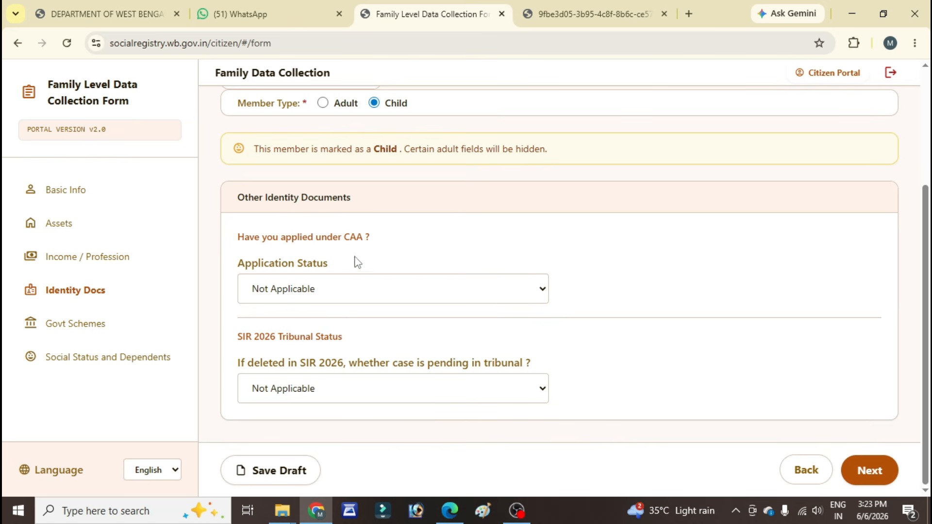
Step: Set both Member 3's CAA application status and the SIR 2026 tribunal case status to Not Applicable
left_click(372, 291)
left_click(372, 291)
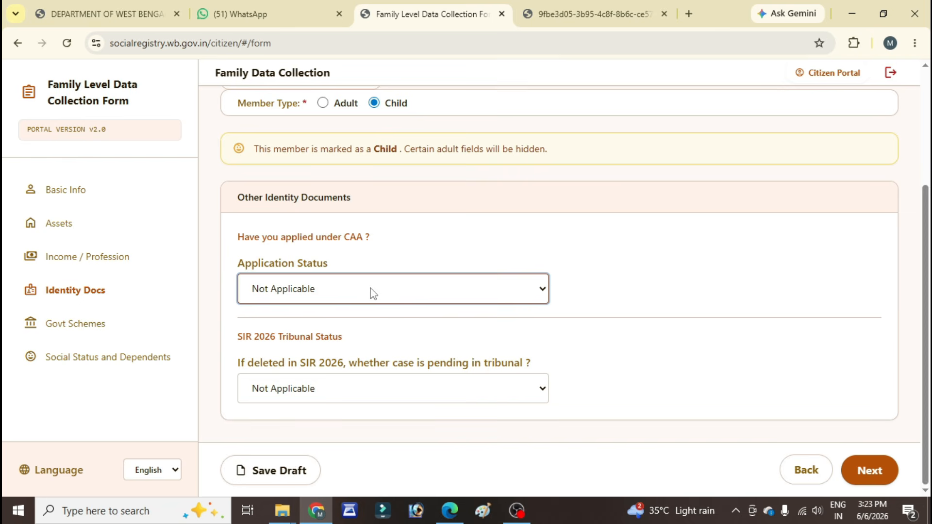
left_click(373, 291)
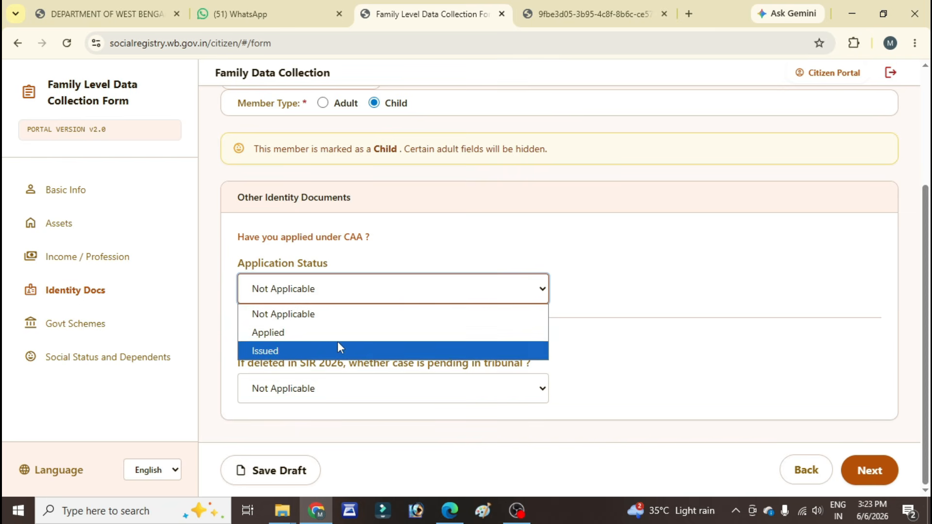
left_click(321, 313)
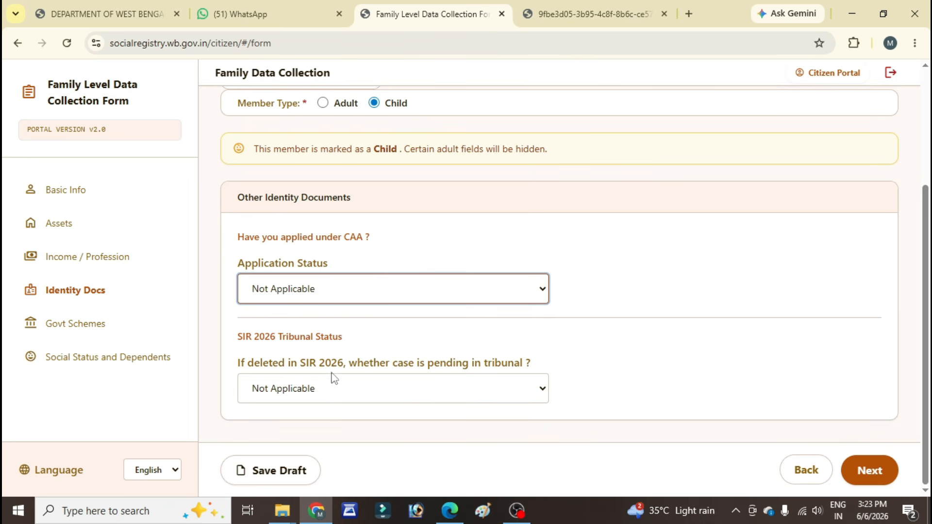
left_click(370, 394)
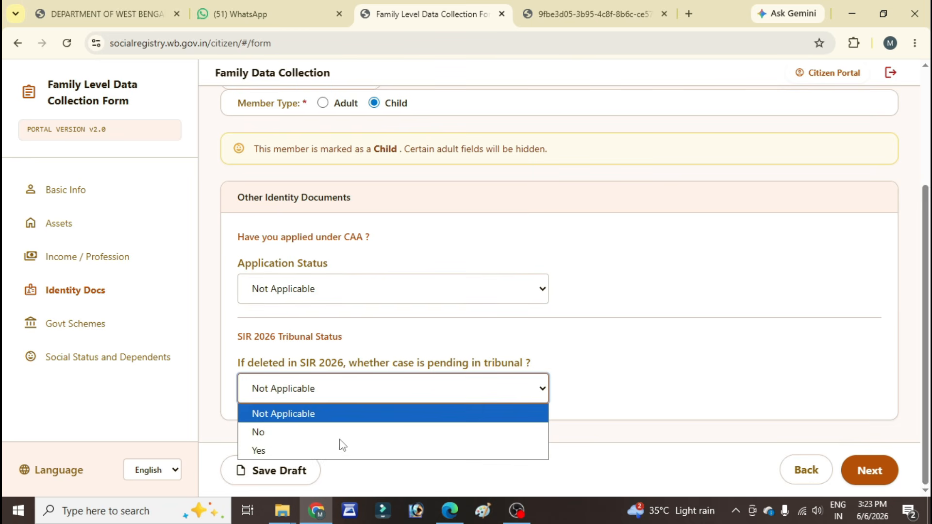
left_click(314, 394)
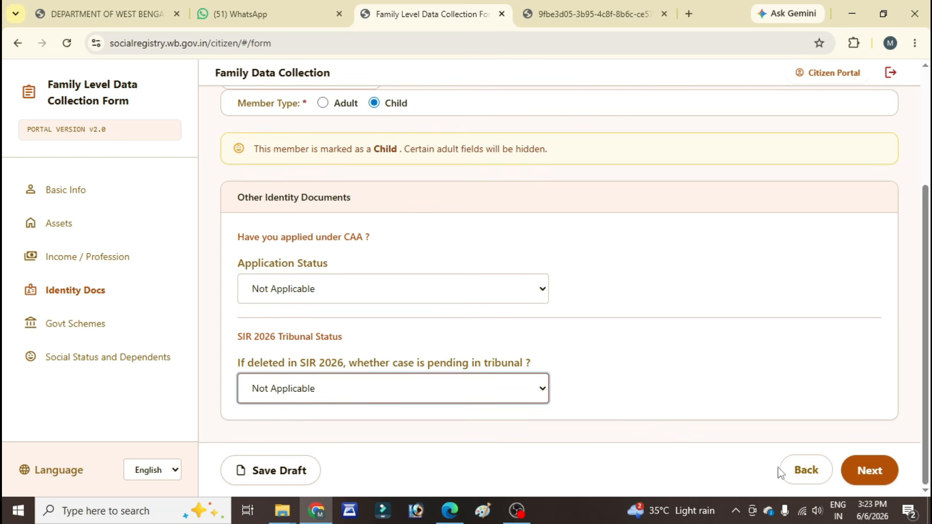
Step: Keep Member 3's government scheme benefits via DBT answered as No and continue to Social Status and Dependents
left_click(869, 464)
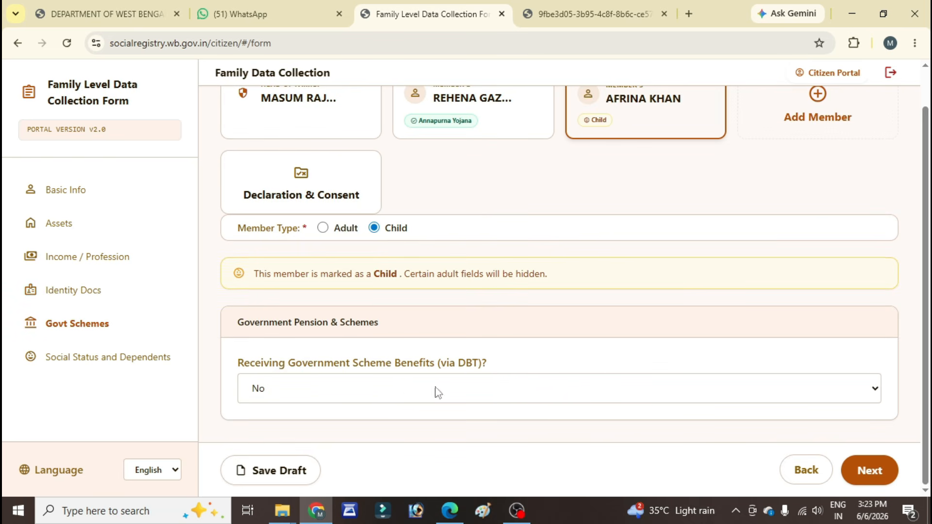
left_click(467, 391)
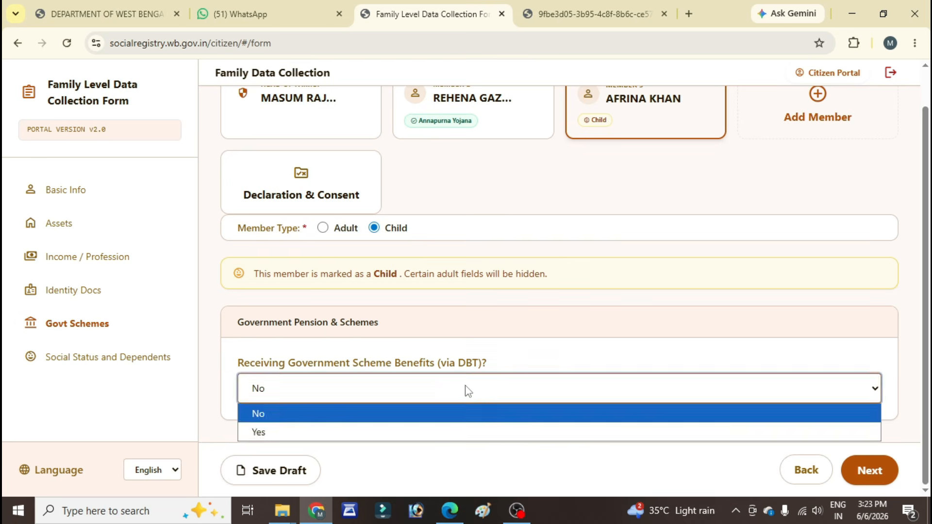
left_click(466, 391)
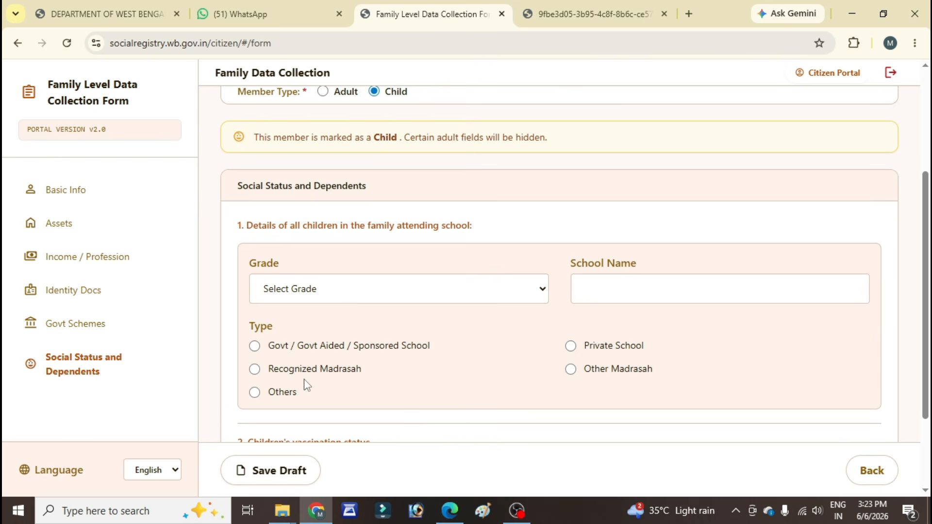
Step: Set Member 3's vaccination status to "Yes, vaccination started /completed", leaving the school grade, name and type blank
scroll(304, 380, "down", 3)
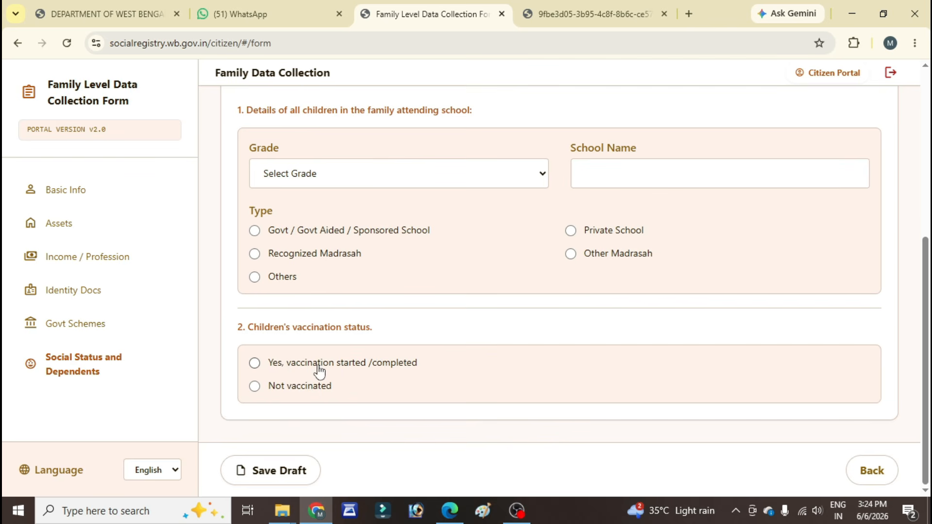
left_click(254, 363)
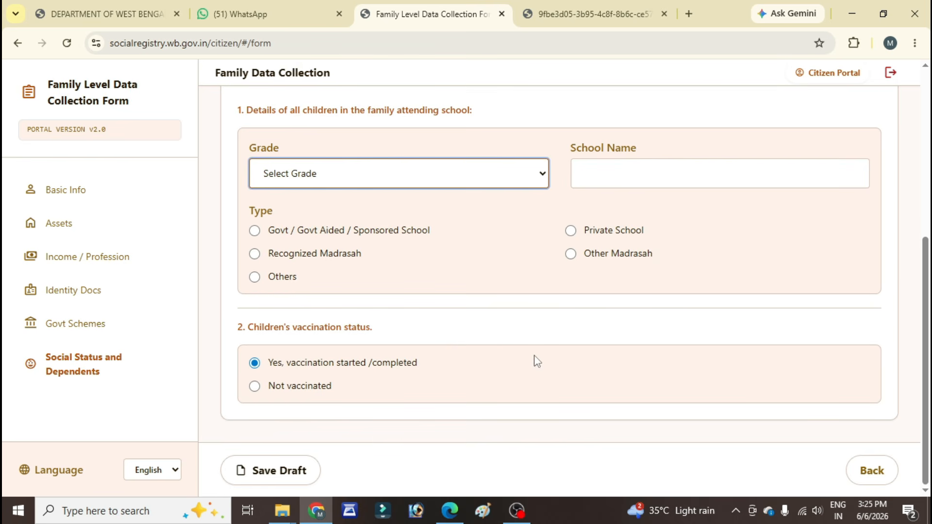
scroll(533, 360, "up", 5)
scroll(536, 360, "down", 3)
scroll(534, 358, "up", 4)
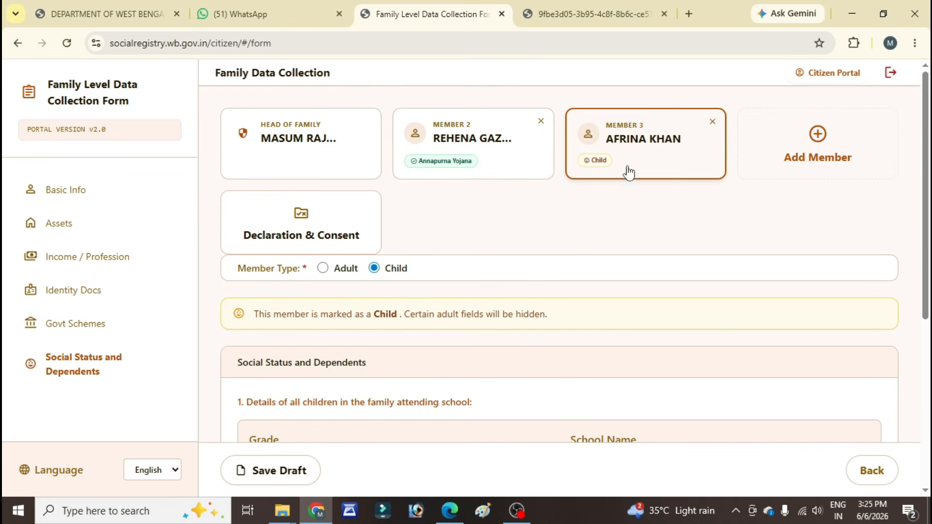
scroll(487, 422, "down", 1)
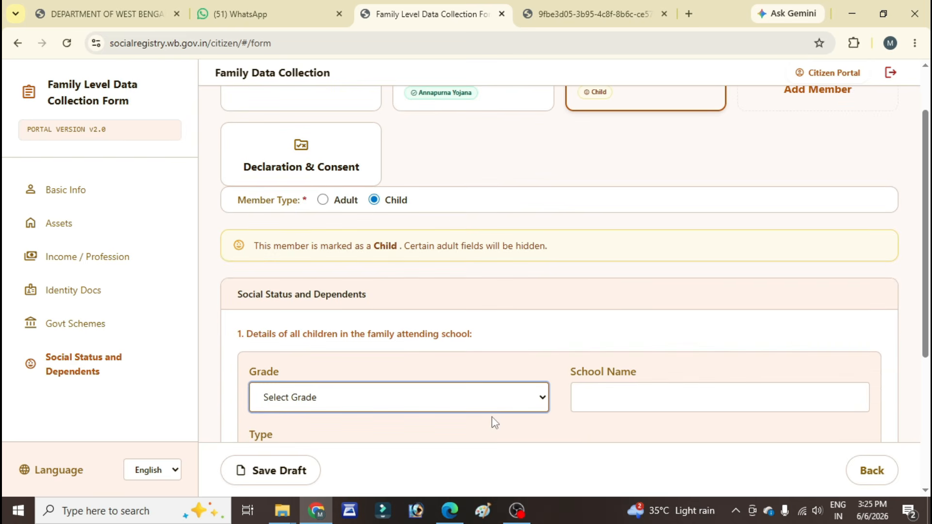
scroll(492, 419, "down", 5)
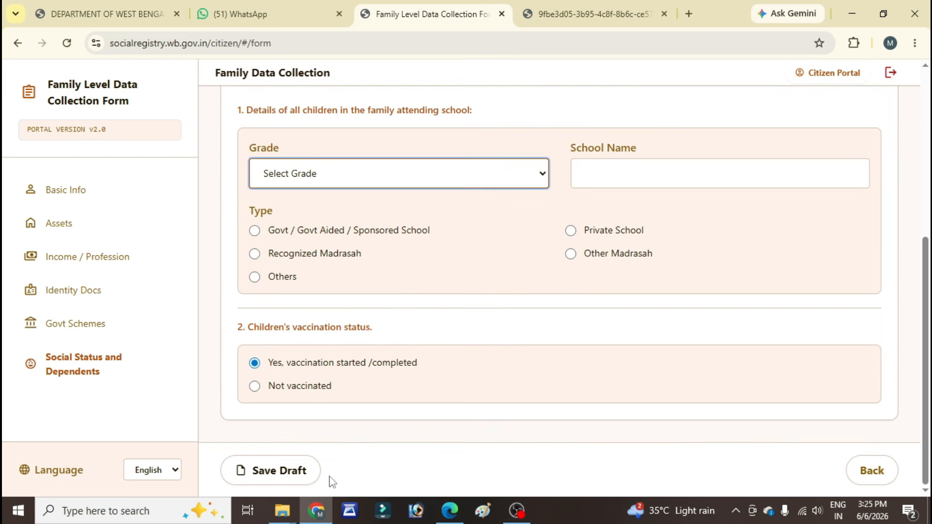
Step: Accept the statement in Declaration & Consent and submit the family application
scroll(461, 402, "up", 6)
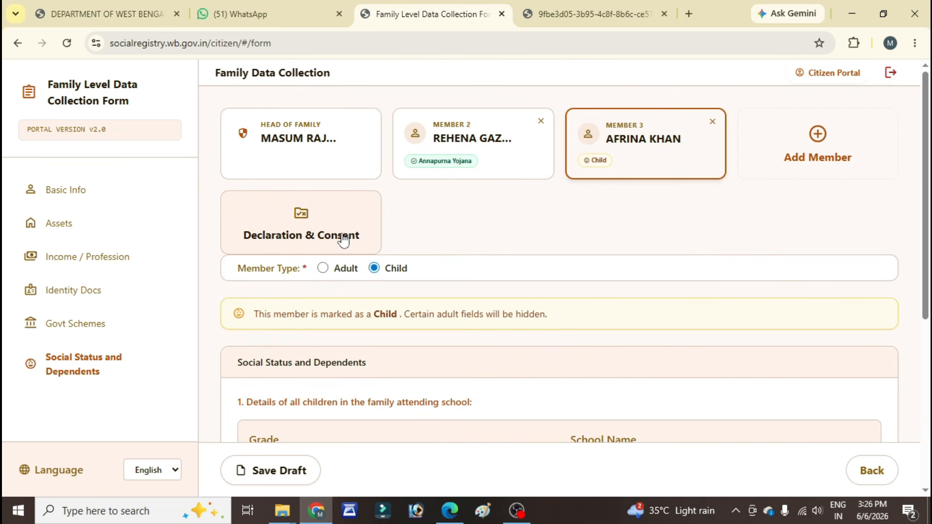
left_click(298, 214)
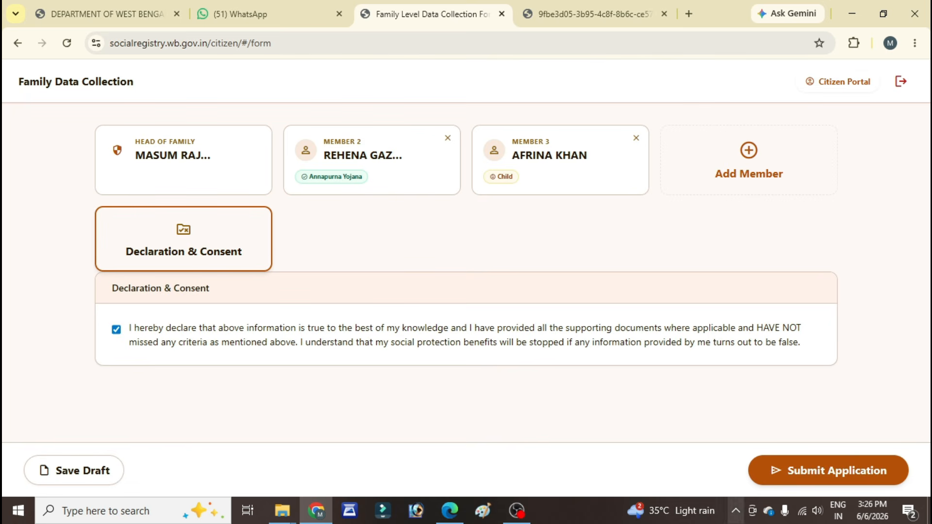
left_click(794, 472)
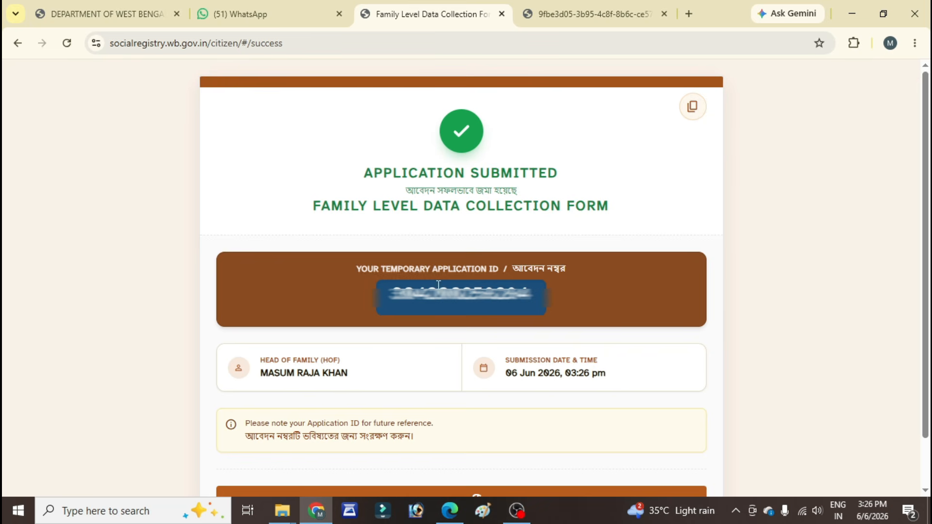
Step: Review the application submission receipt and acknowledge it to return to the applicant login page
scroll(505, 338, "down", 1)
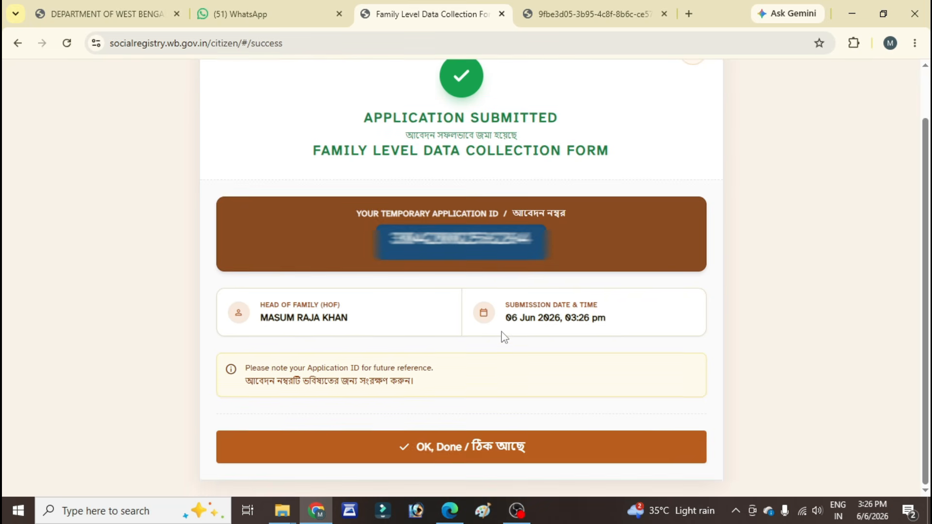
scroll(505, 338, "up", 1)
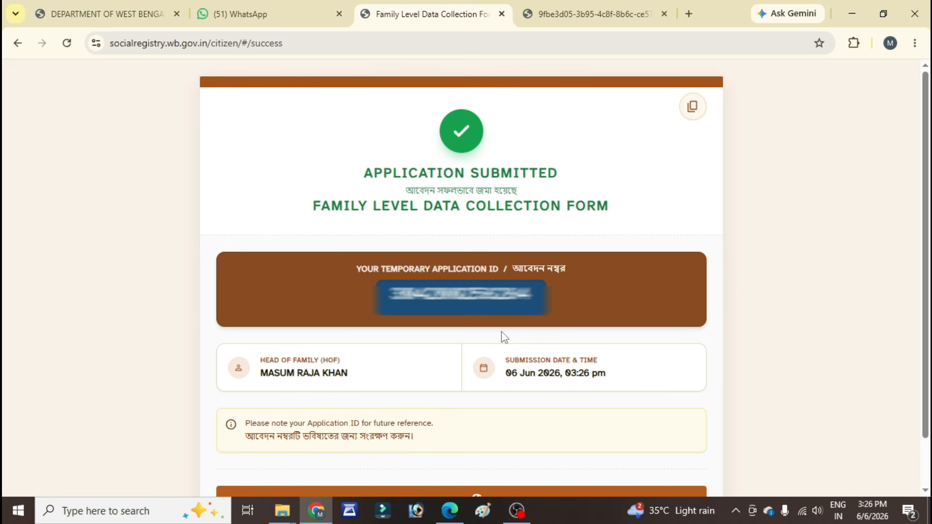
scroll(501, 335, "down", 2)
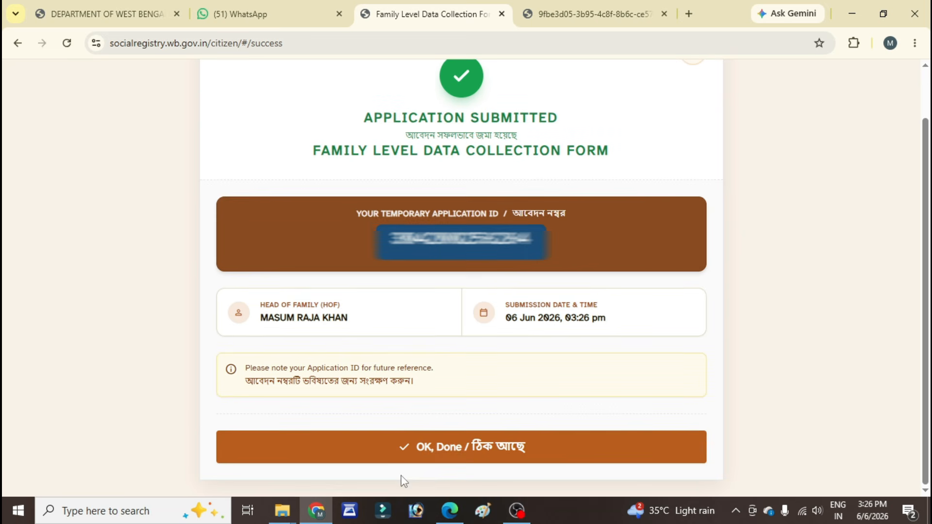
left_click(462, 454)
scroll(392, 361, "down", 2)
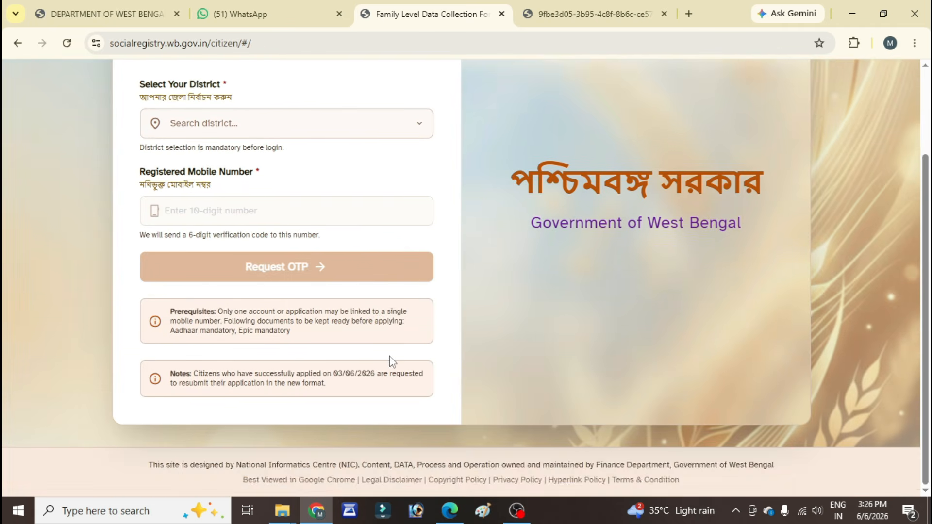
scroll(390, 358, "up", 1)
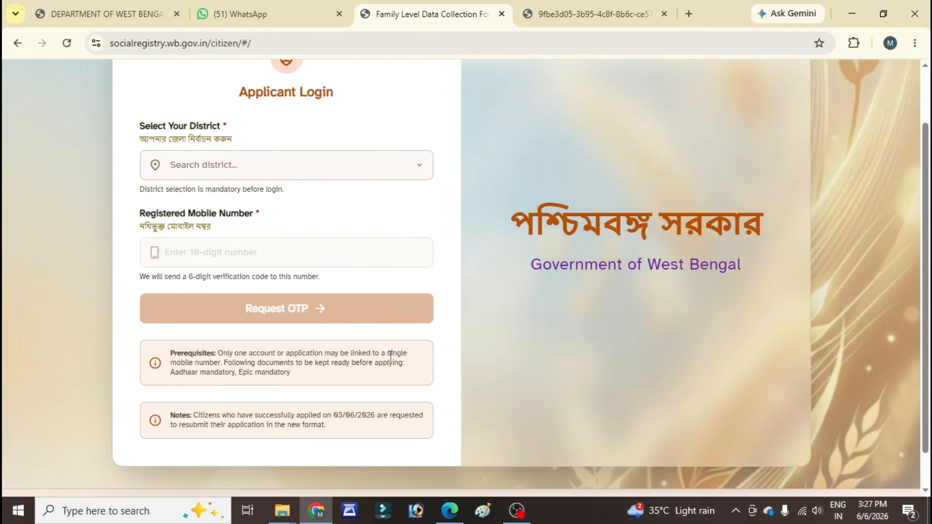